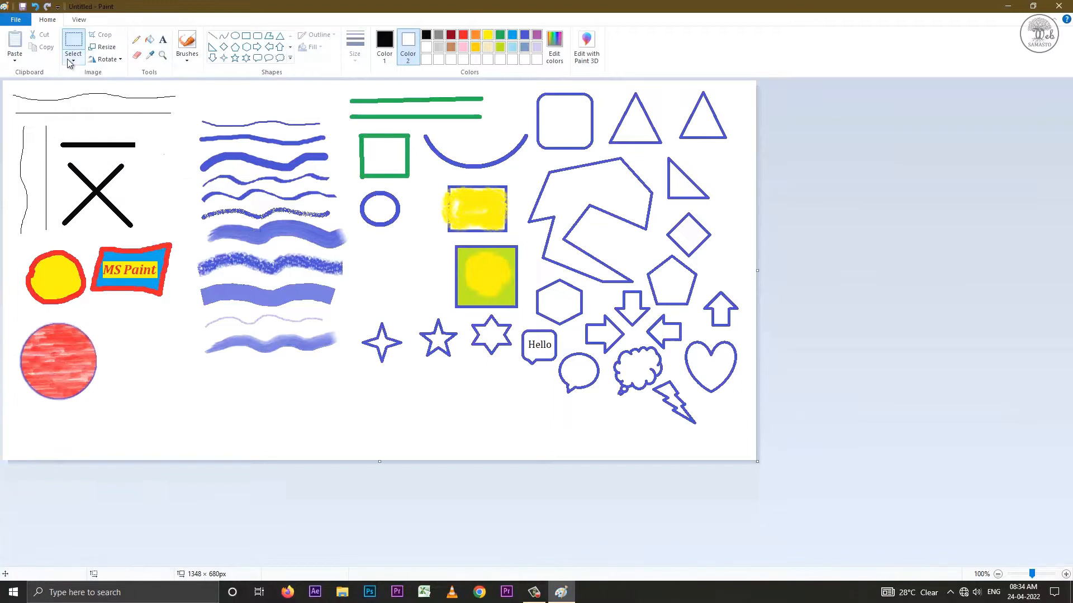
Step: Outline the MS Paint banner with a free-form selection and move it below the blue circle, beside the green square
left_click(98, 99)
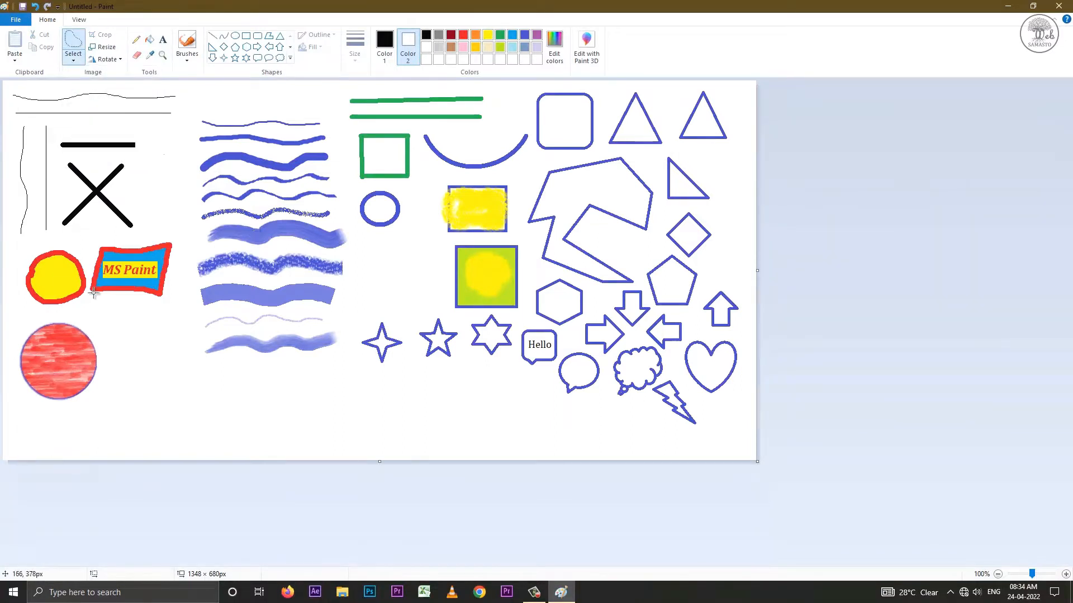
mouse_move(87, 276)
left_mouse_down()
mouse_move(104, 235)
mouse_move(165, 231)
mouse_move(187, 302)
mouse_move(88, 299)
left_mouse_up()
mouse_move(136, 270)
left_mouse_down()
mouse_move(123, 276)
mouse_move(154, 257)
mouse_move(270, 262)
mouse_move(268, 299)
mouse_move(378, 298)
mouse_move(405, 271)
left_mouse_up()
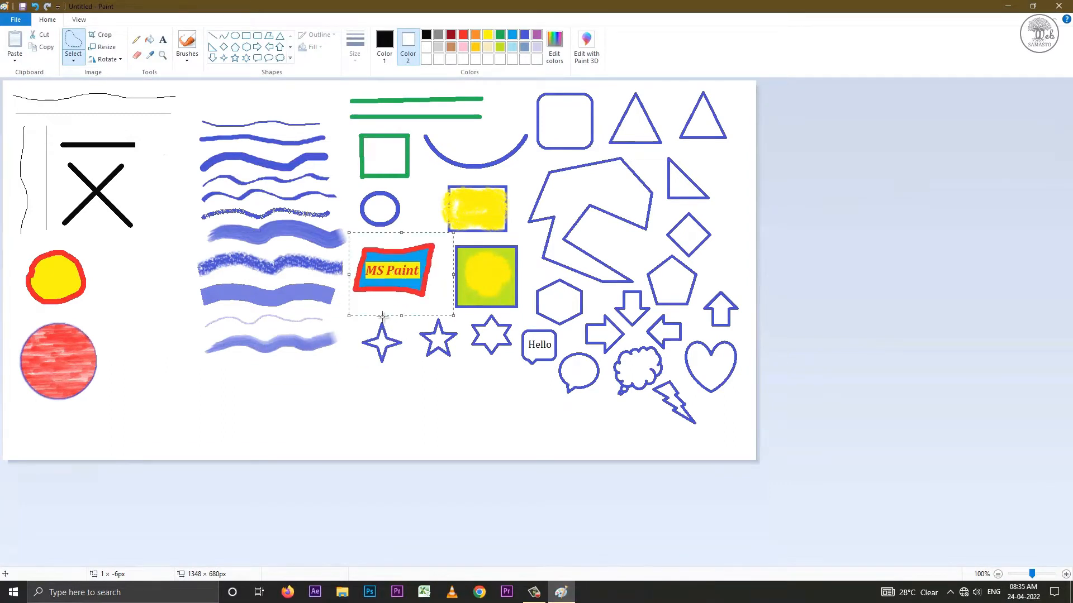
Step: Turn on transparent selection, nudge the MS Paint banner slightly down and to the right, and deselect it
left_click(72, 63)
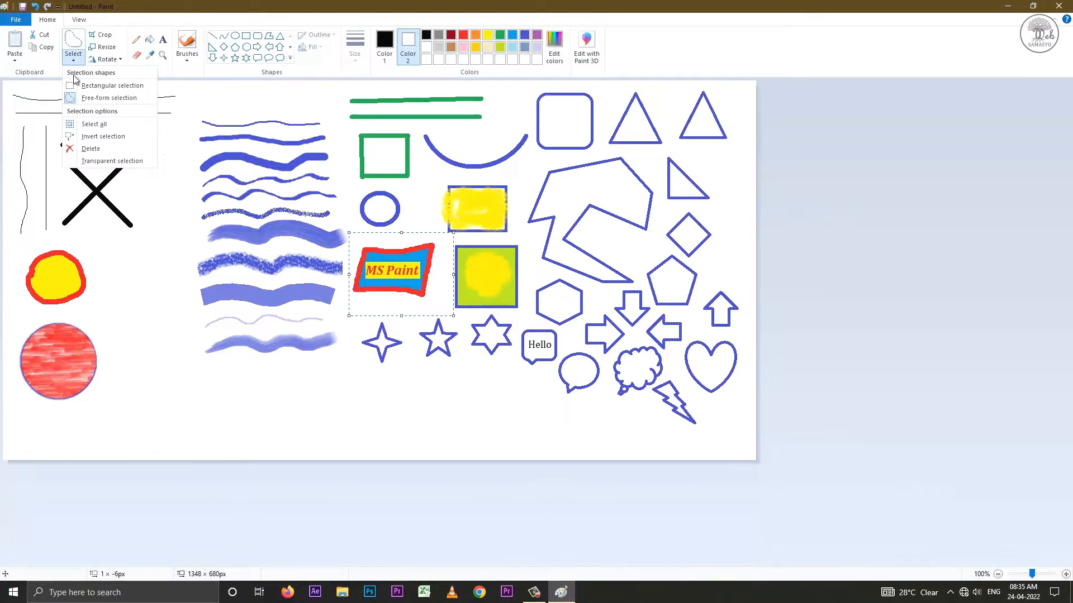
left_click(115, 162)
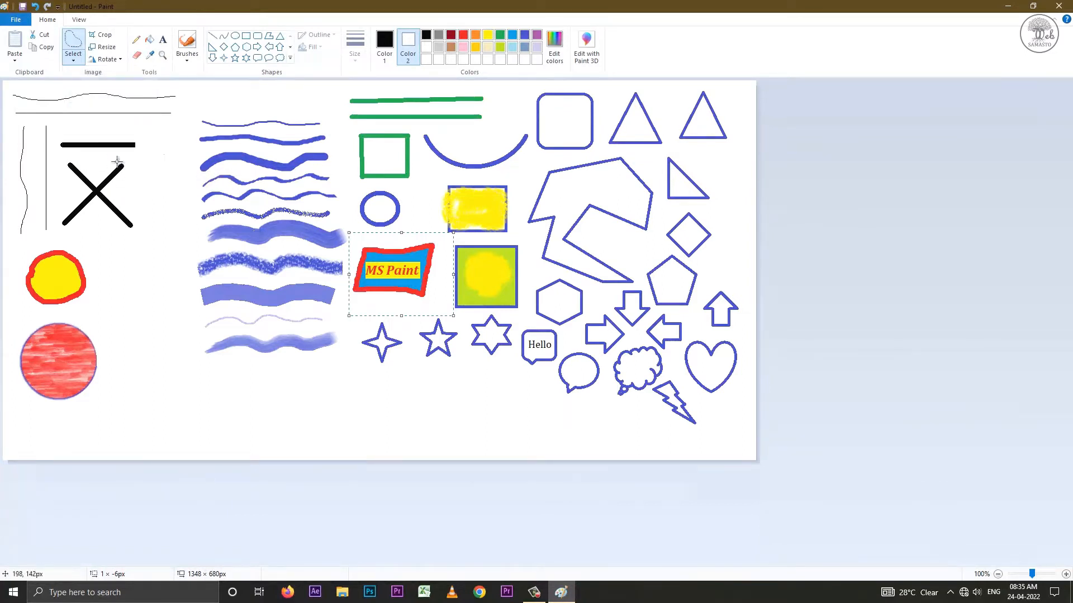
mouse_move(400, 268)
left_mouse_down()
mouse_move(287, 237)
mouse_move(274, 266)
mouse_move(408, 301)
mouse_move(473, 253)
mouse_move(410, 275)
left_mouse_up()
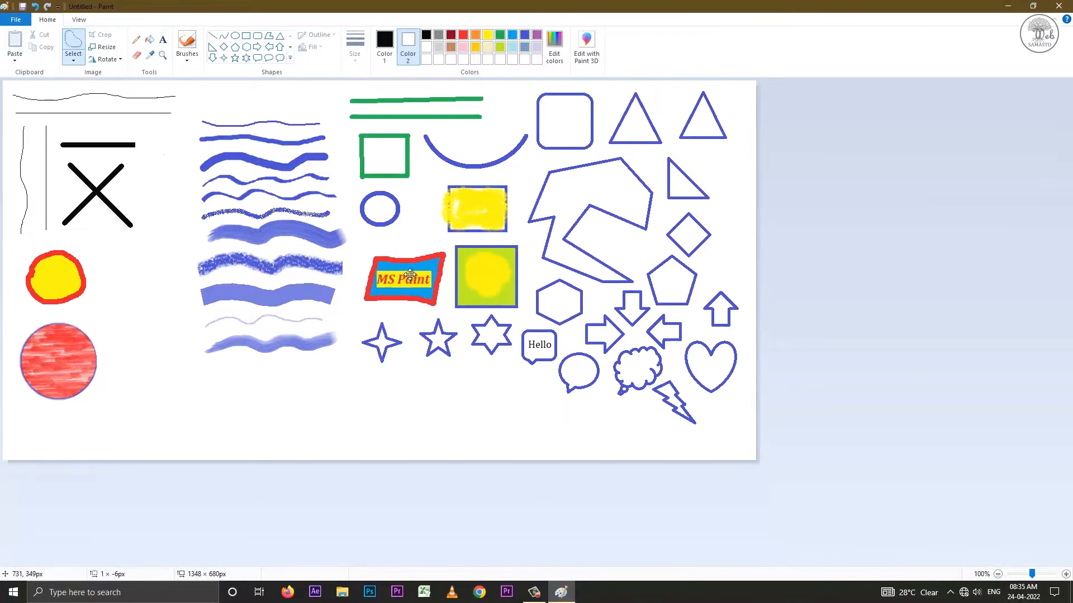
left_click(395, 397)
Step: Select the entire picture and shift it slightly downward
left_click(73, 62)
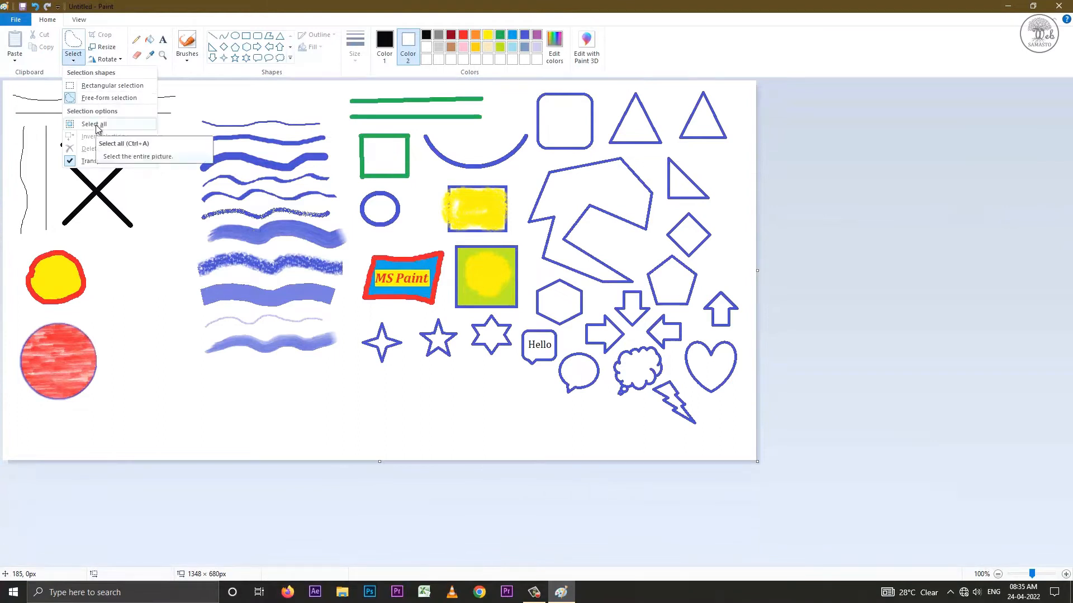
left_click(94, 124)
key("ctrl+a")
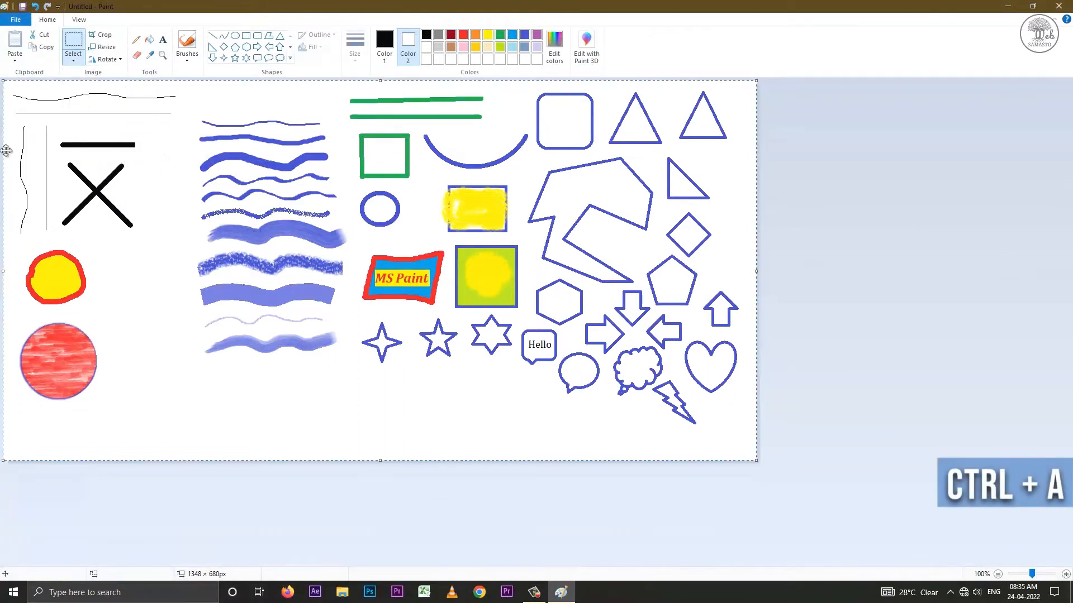
mouse_move(320, 195)
left_mouse_down()
mouse_move(309, 207)
mouse_move(297, 194)
mouse_move(344, 226)
mouse_move(314, 212)
mouse_move(309, 174)
mouse_move(319, 200)
left_mouse_up()
Step: Select the right triangle above the diamond and delete it
left_click(73, 43)
left_click_drag(661, 158, 715, 211)
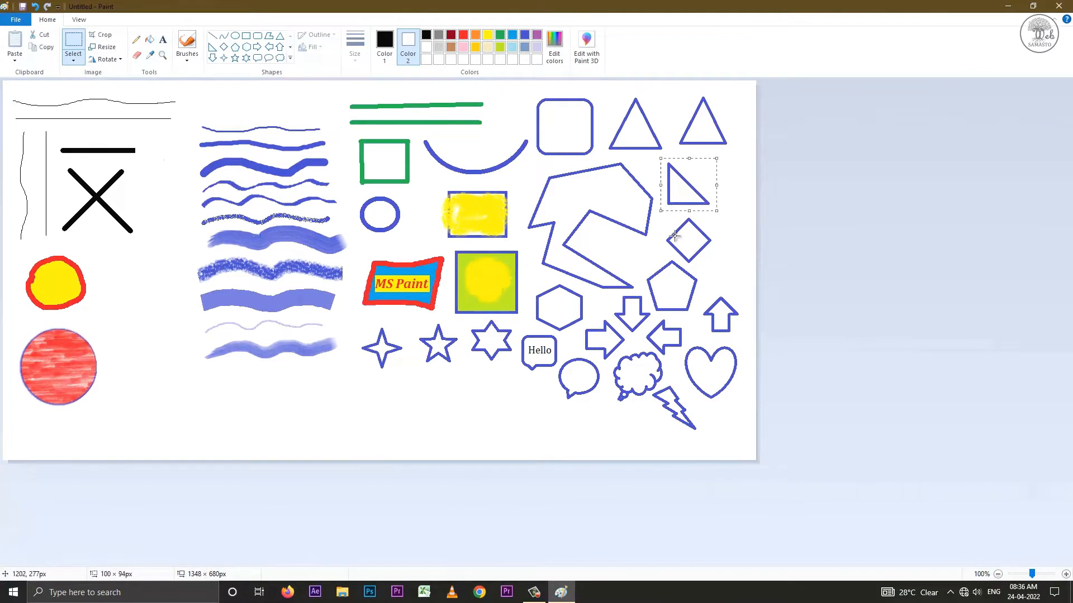
left_click(74, 59)
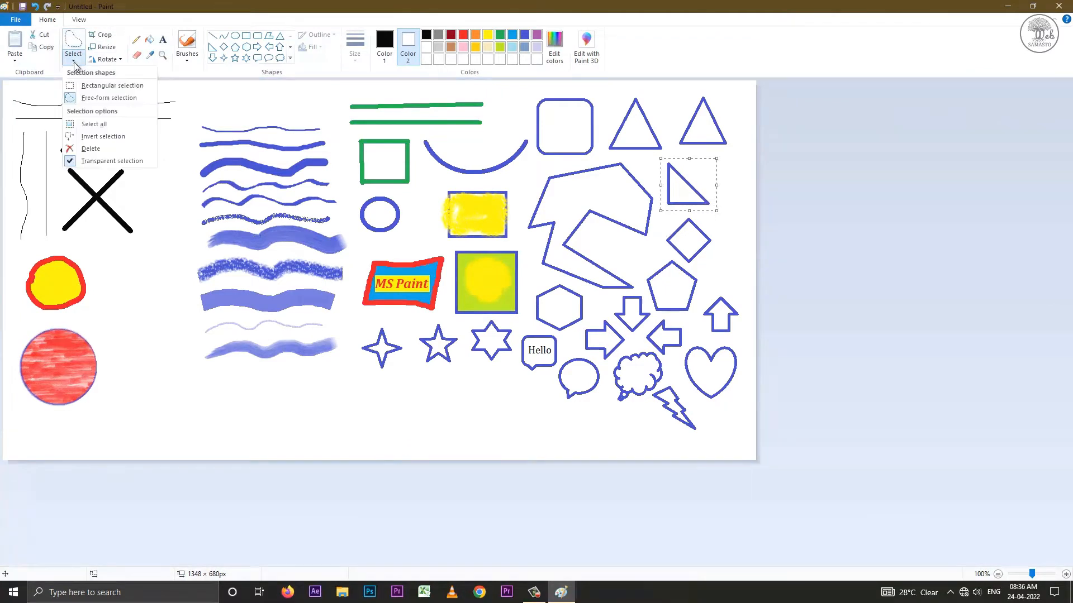
left_click(97, 150)
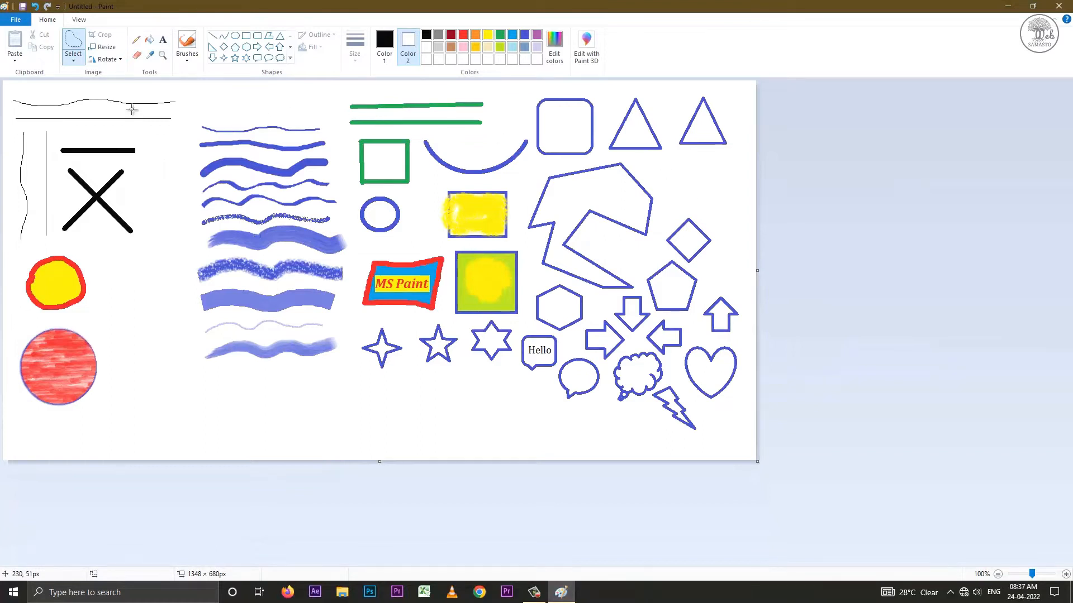
Step: Undo and redo the triangle's deletion, and undo both the deletion and the downward shift of the picture
left_click(36, 7)
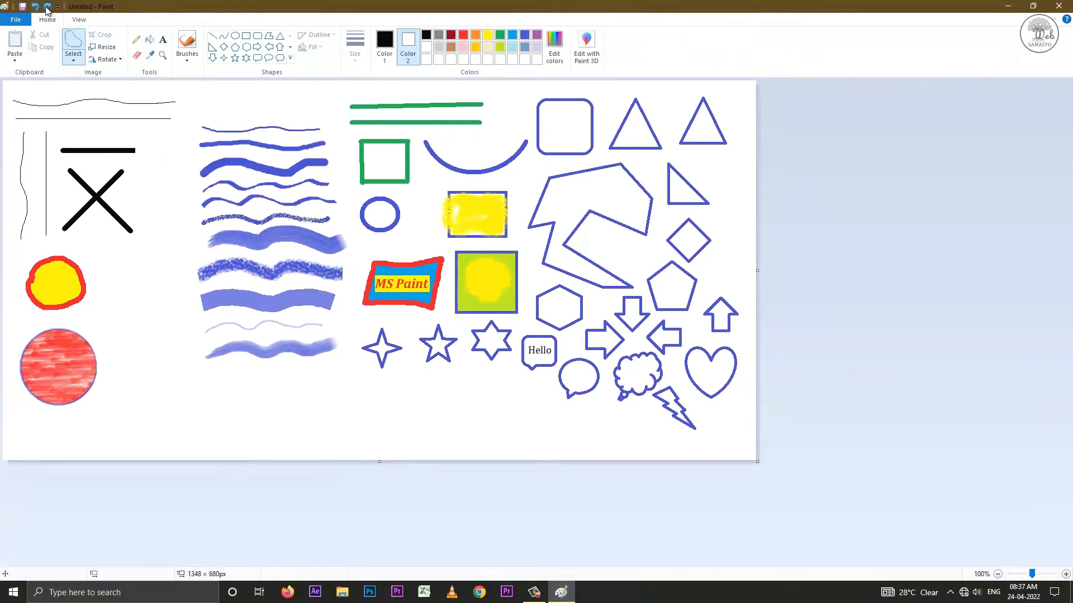
left_click(47, 8)
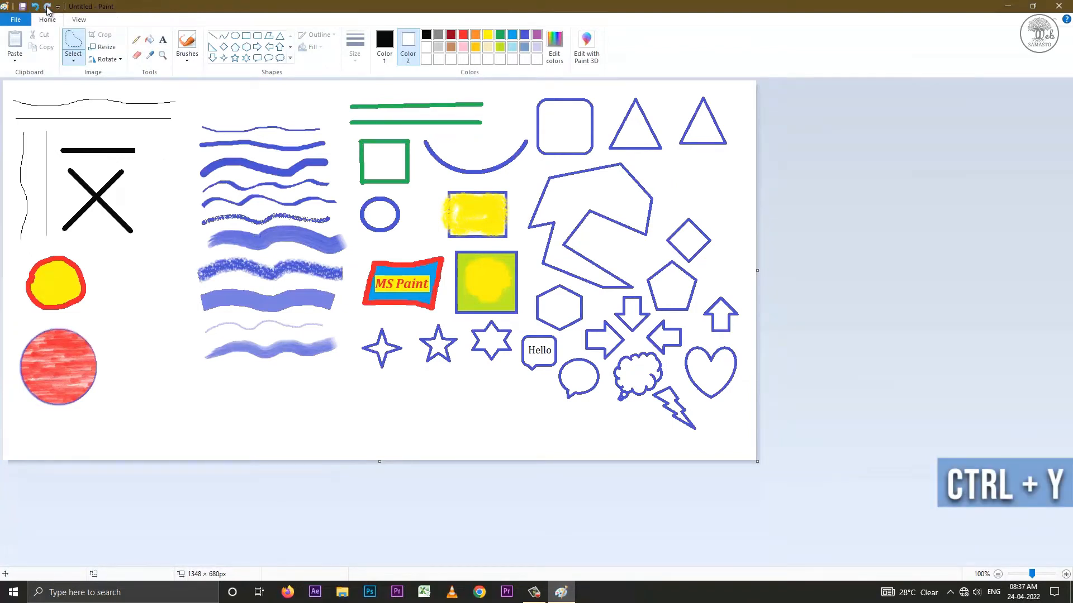
left_click(35, 8)
left_click(35, 8)
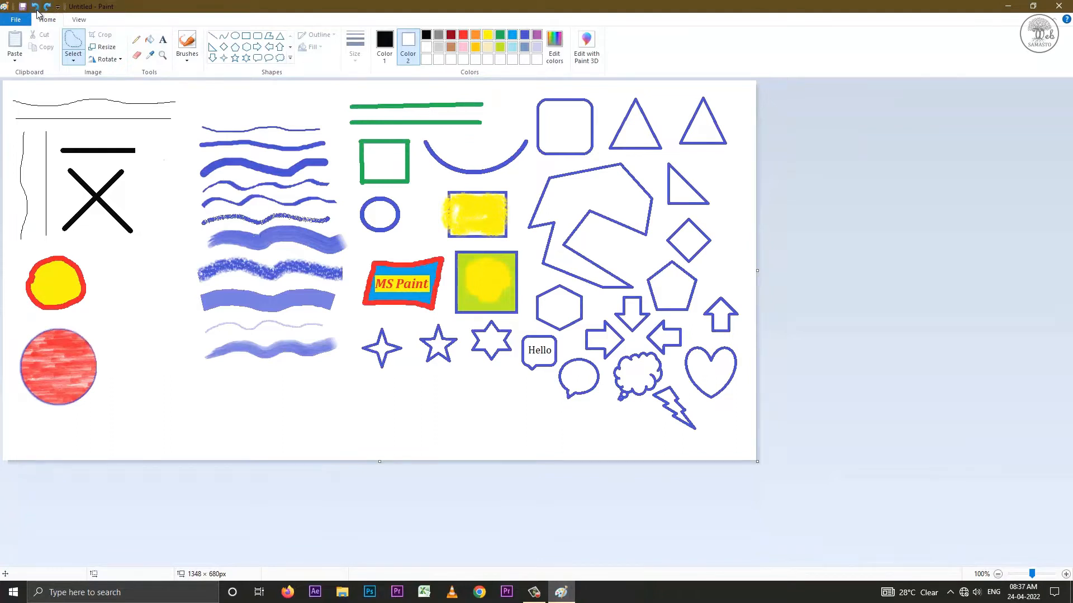
Step: Select the right triangle with a rectangular selection and move it to the empty area below the blue brush strokes
left_click(73, 56)
left_click(95, 84)
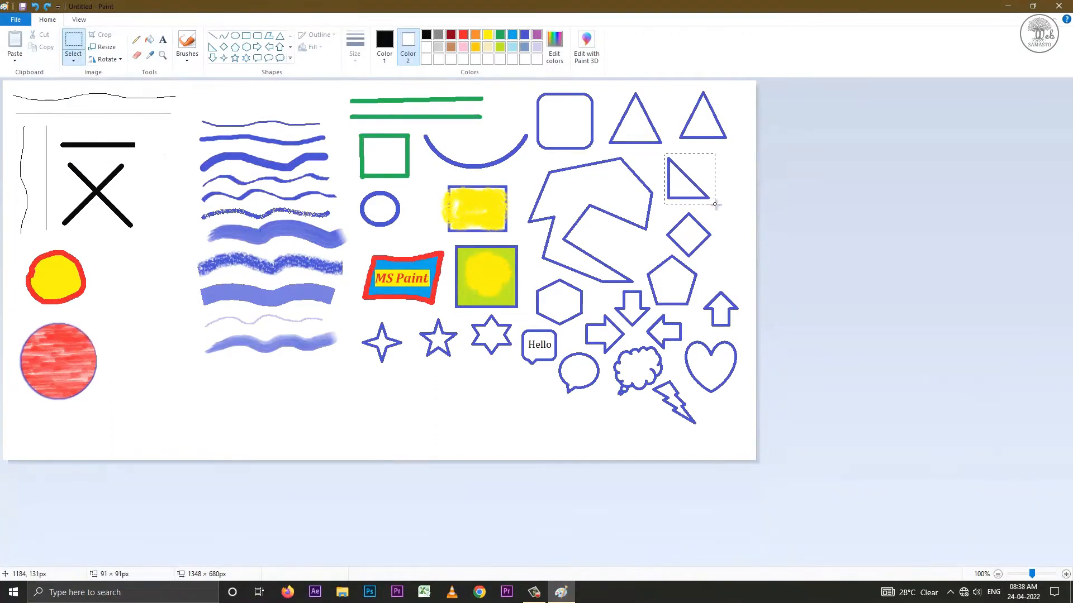
mouse_move(692, 179)
left_mouse_down()
mouse_move(372, 391)
mouse_move(330, 400)
left_mouse_up()
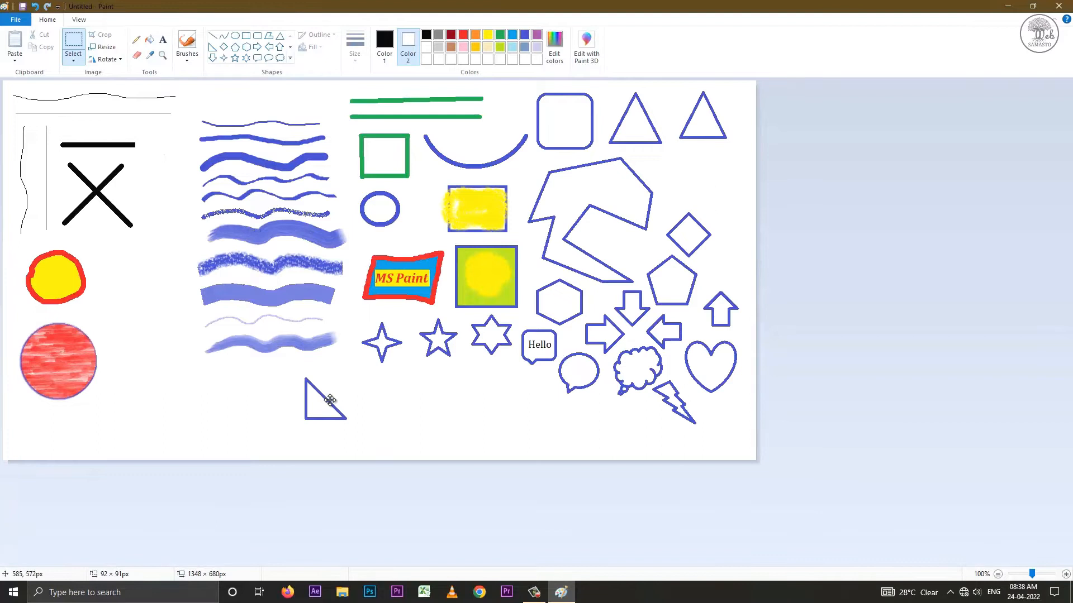
Step: Crop the picture to the selected right triangle and undo the crop
left_click(99, 36)
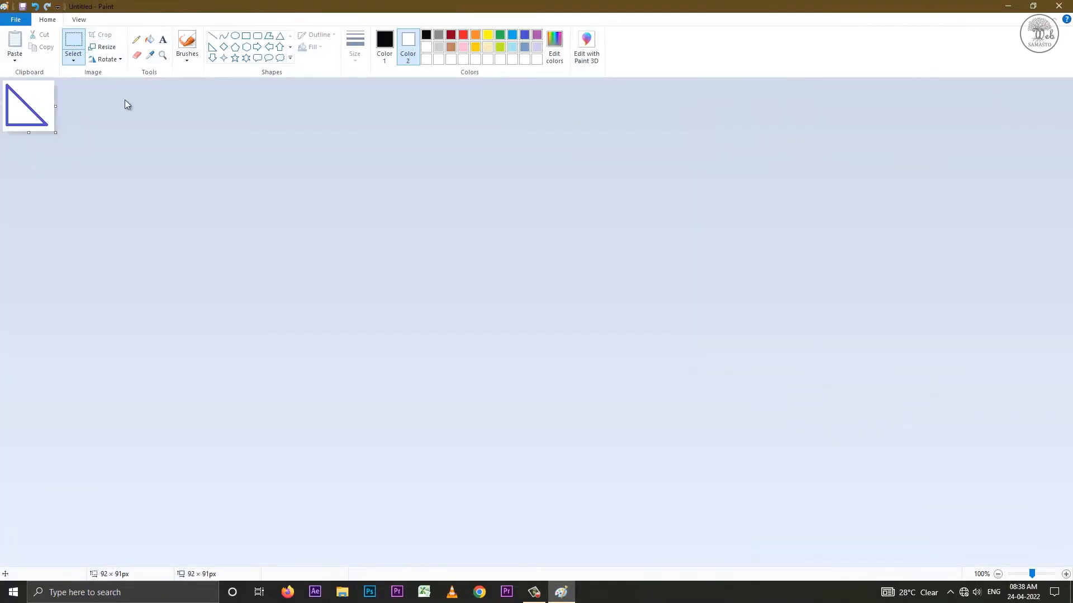
key("ctrl+z")
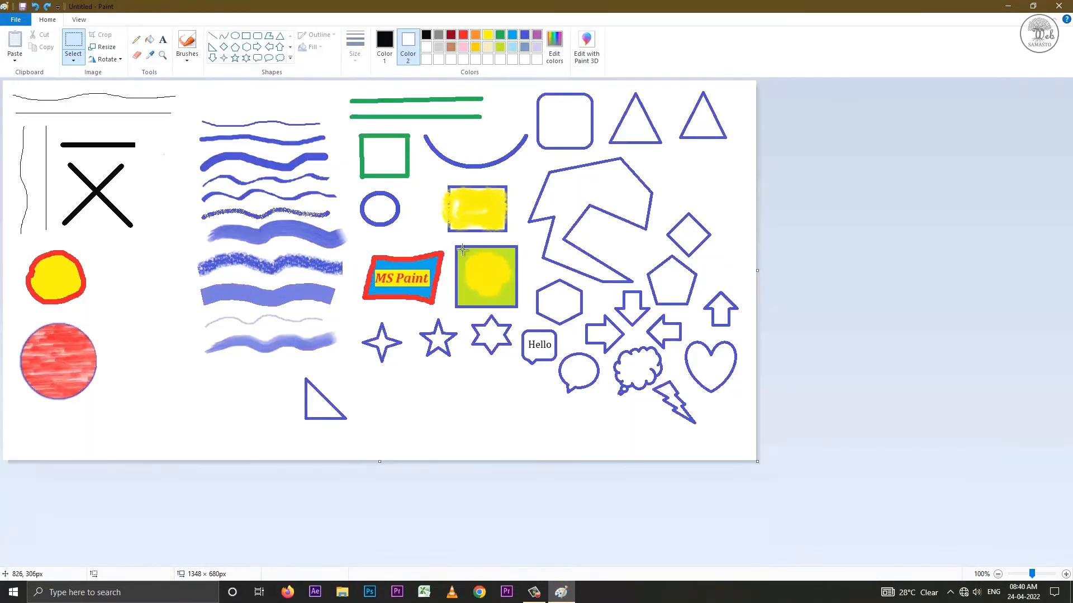
Step: Select the green square with the yellow centre and move it below the brush strokes, left of the right triangle
left_click_drag(451, 240, 527, 311)
left_click_drag(473, 277, 190, 407)
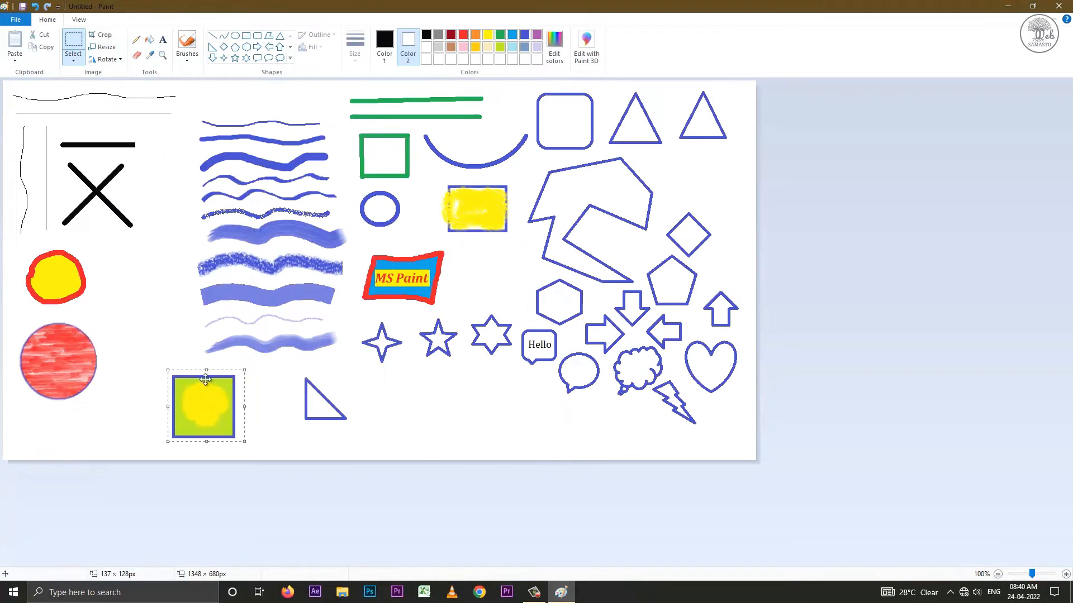
Step: Crop the picture to the selected green square and undo the crop
left_click(104, 40)
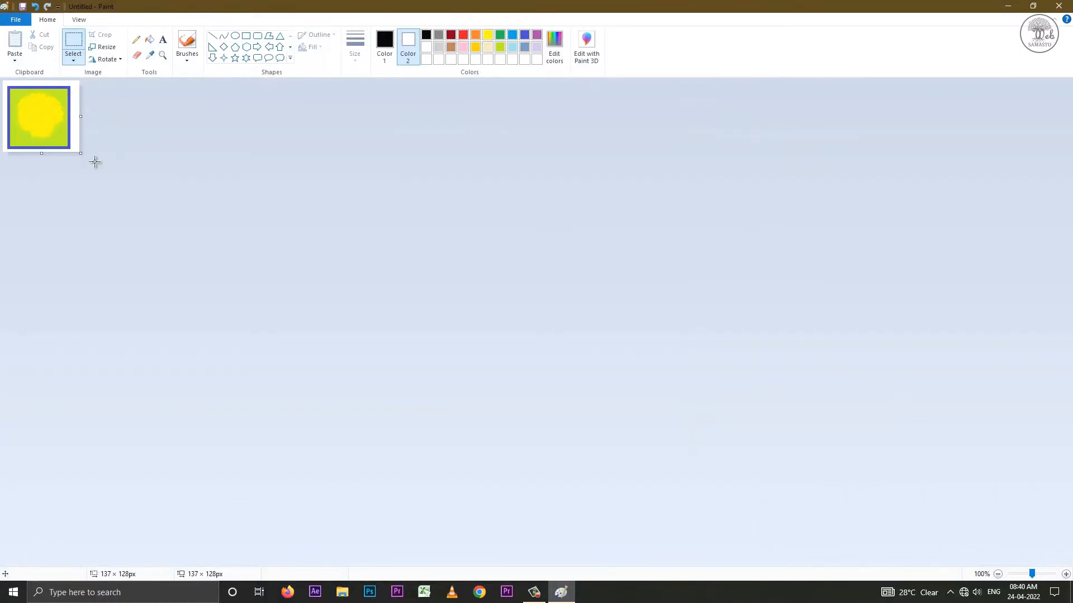
key("ctrl+z")
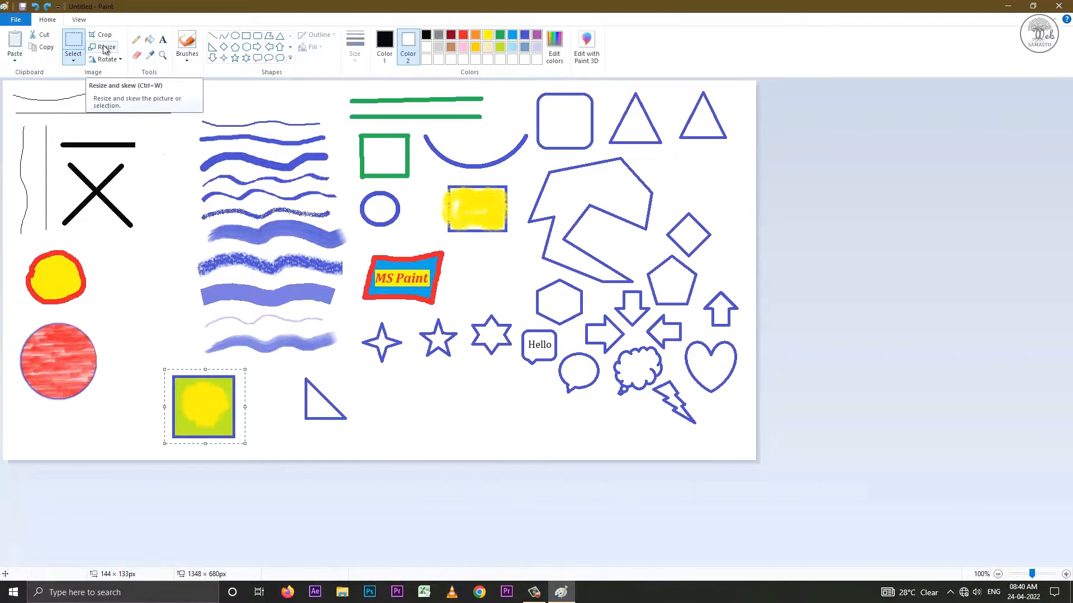
Step: Turn off transparent selection and try resizing the green square to 50 percent horizontally with the aspect ratio maintained, undoing the resize
left_click(74, 57)
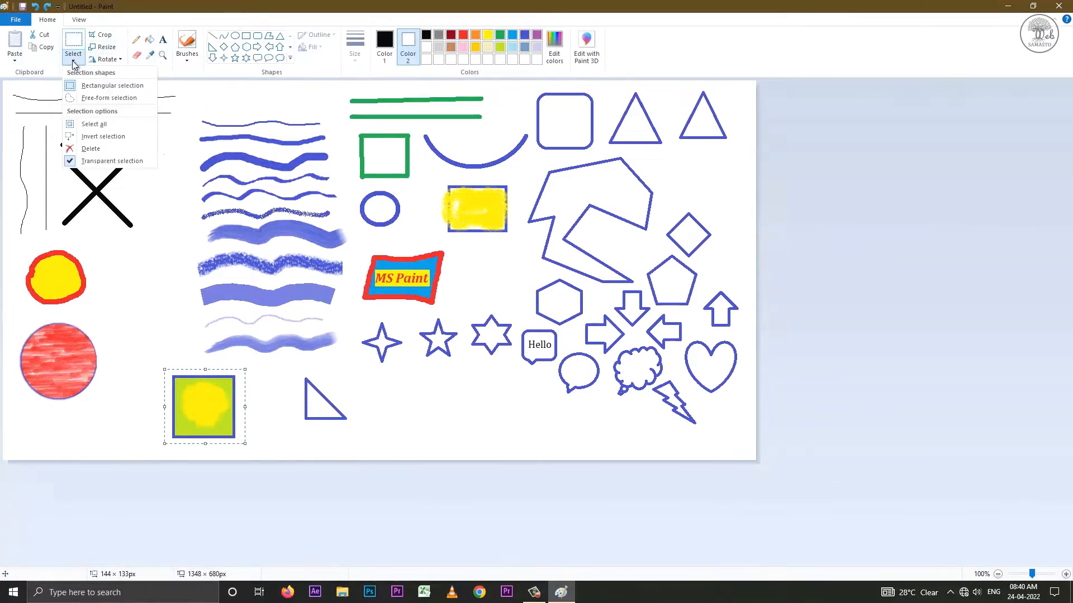
left_click(97, 160)
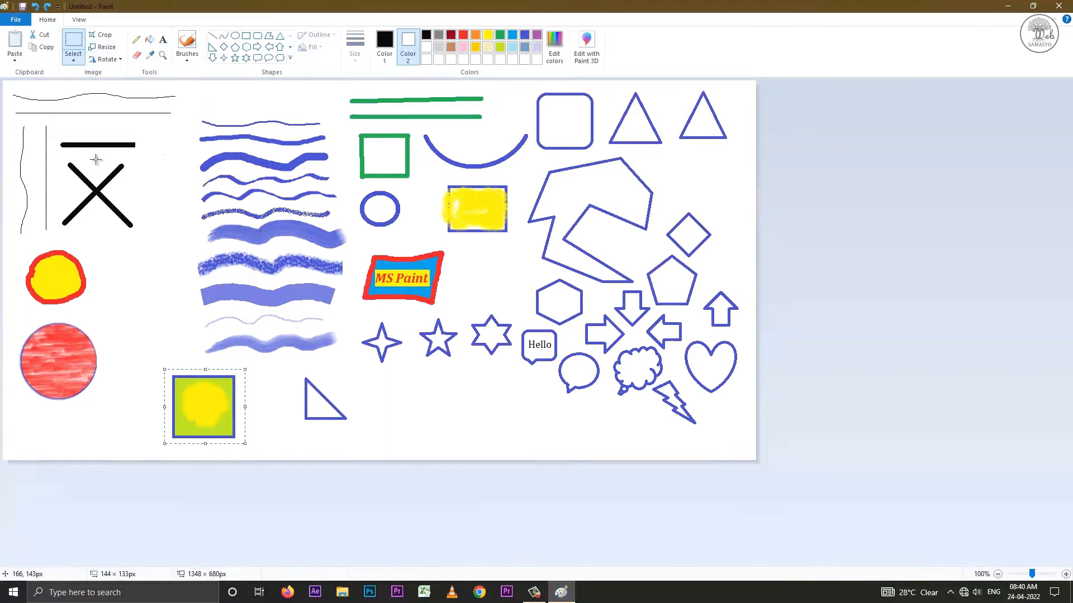
left_click(103, 48)
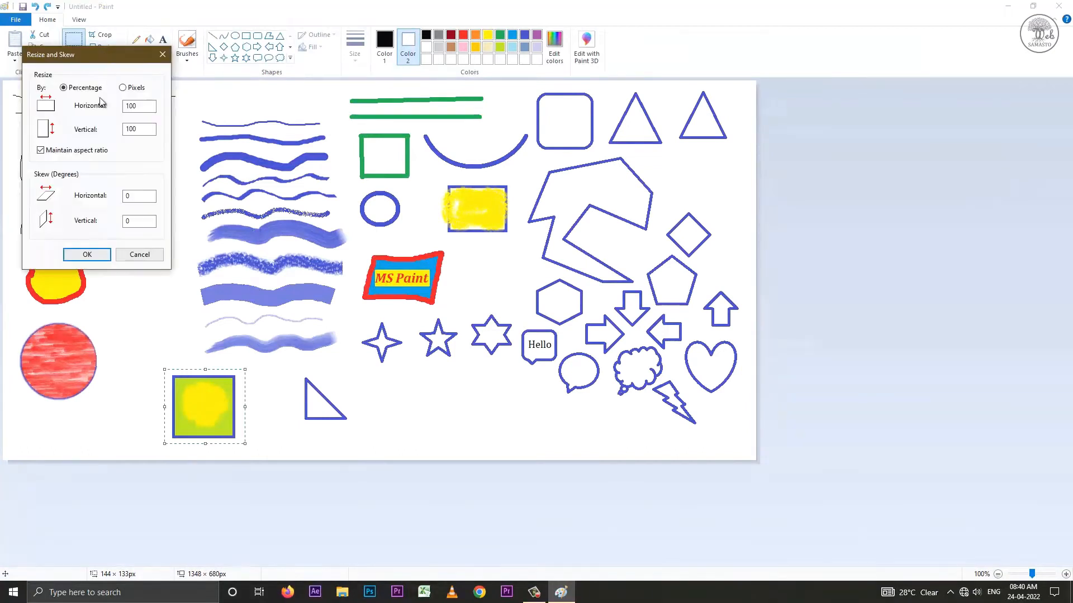
type("50")
left_click(98, 253)
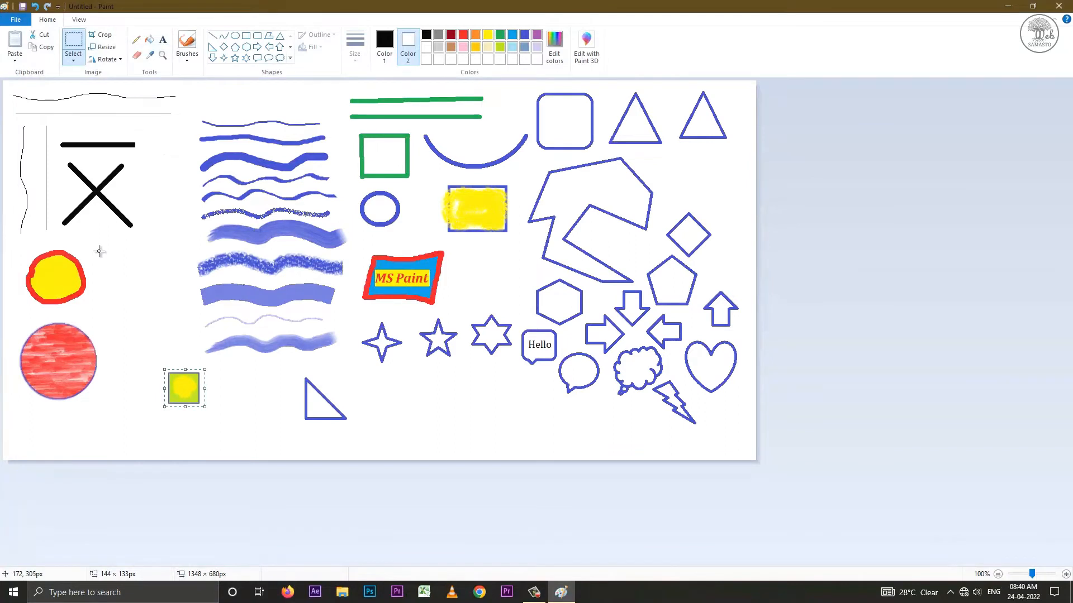
key("ctrl+z")
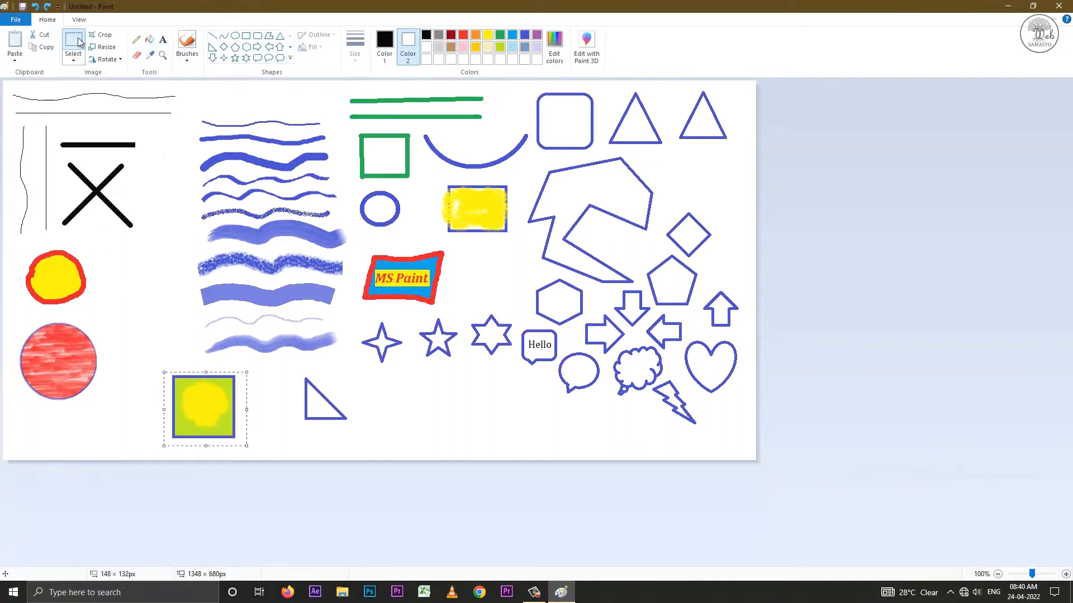
Step: Try resizing the green square to 50 percent using the vertical percentage, and undo the resize
left_click(103, 47)
left_click_drag(141, 129, 120, 129)
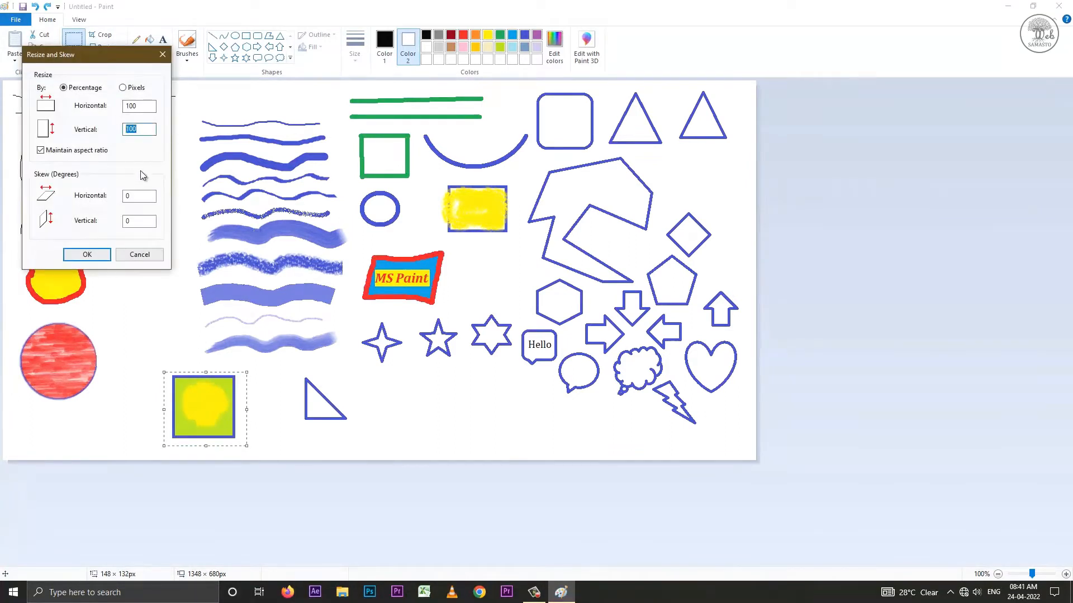
type("50")
left_click(91, 254)
key("ctrl+z")
Step: Reselect the green square, try skewing it horizontally, and undo the skew
left_click_drag(162, 370, 242, 442)
left_click(103, 47)
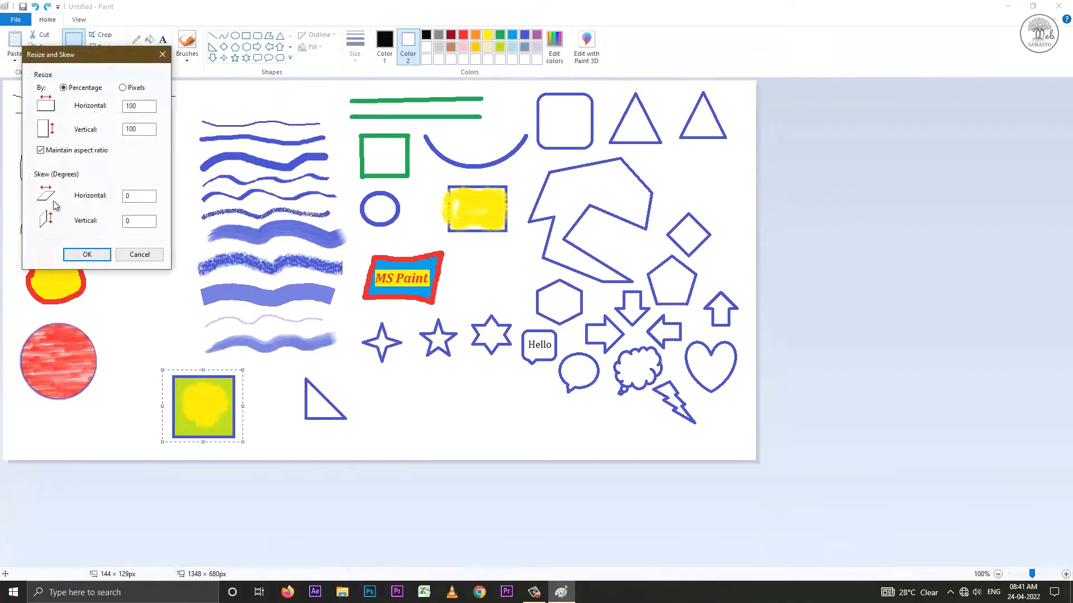
double_click(120, 196)
left_click(95, 253)
key("ctrl+z")
Step: Reselect the green square and skew it vertically into a slanted parallelogram
left_click_drag(167, 367, 243, 443)
left_click(103, 47)
double_click(121, 221)
left_click(89, 254)
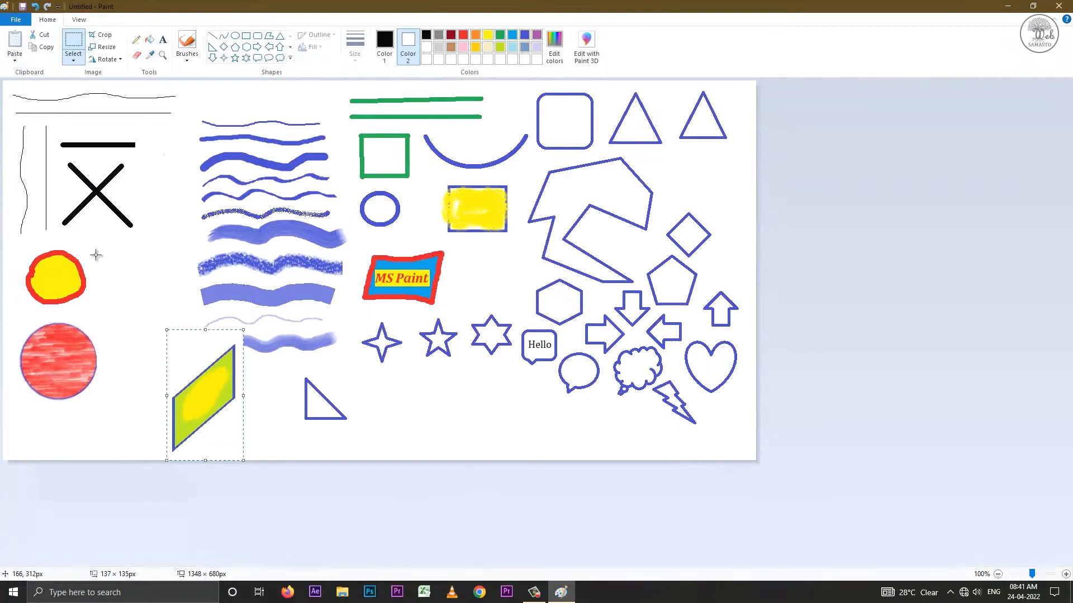
Step: Turn on transparent selection and move the green parallelogram so that its upper tip overlaps the lowest blue brush stroke
left_click_drag(203, 400, 142, 382)
left_click(159, 251)
left_click(73, 59)
left_click(105, 163)
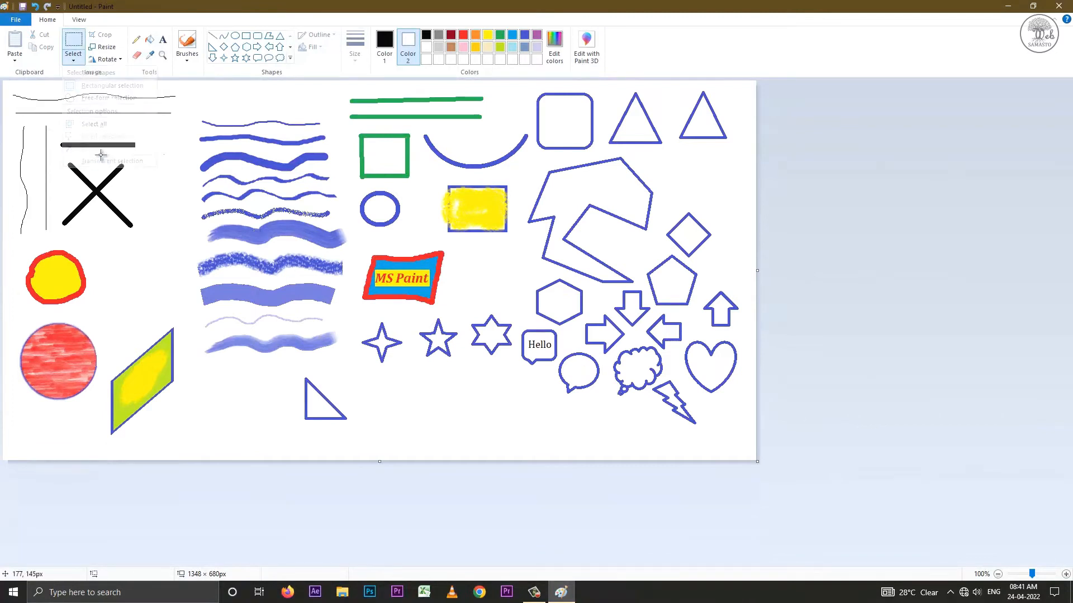
left_click_drag(104, 325, 183, 439)
left_click_drag(152, 385, 234, 398)
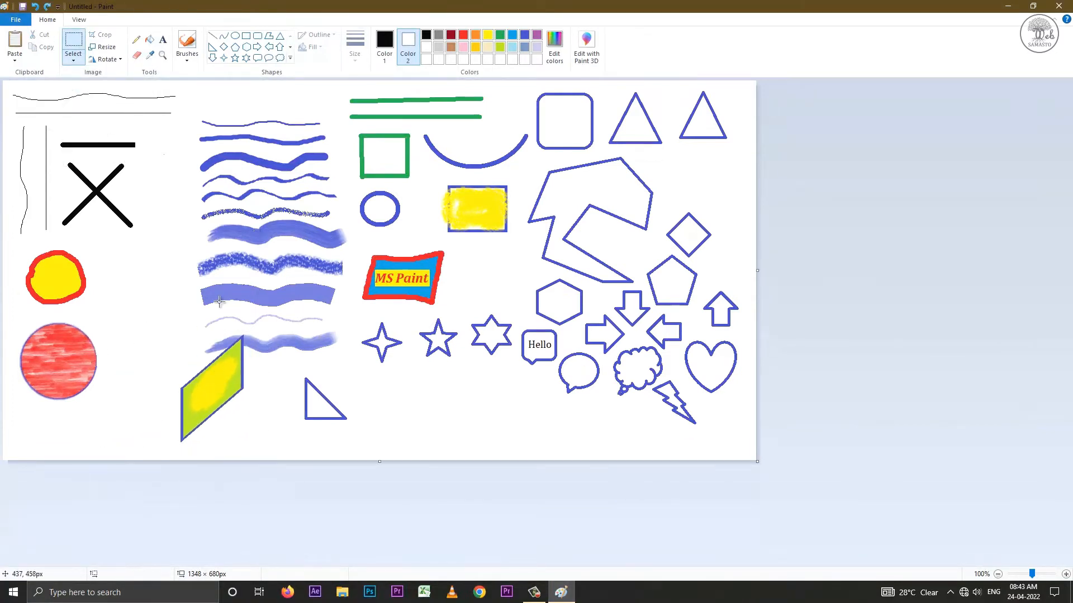
Step: Copy the right triangle and place the pasted copy beside the original, below the four-point star
left_click_drag(297, 372, 356, 428)
key("ctrl+c")
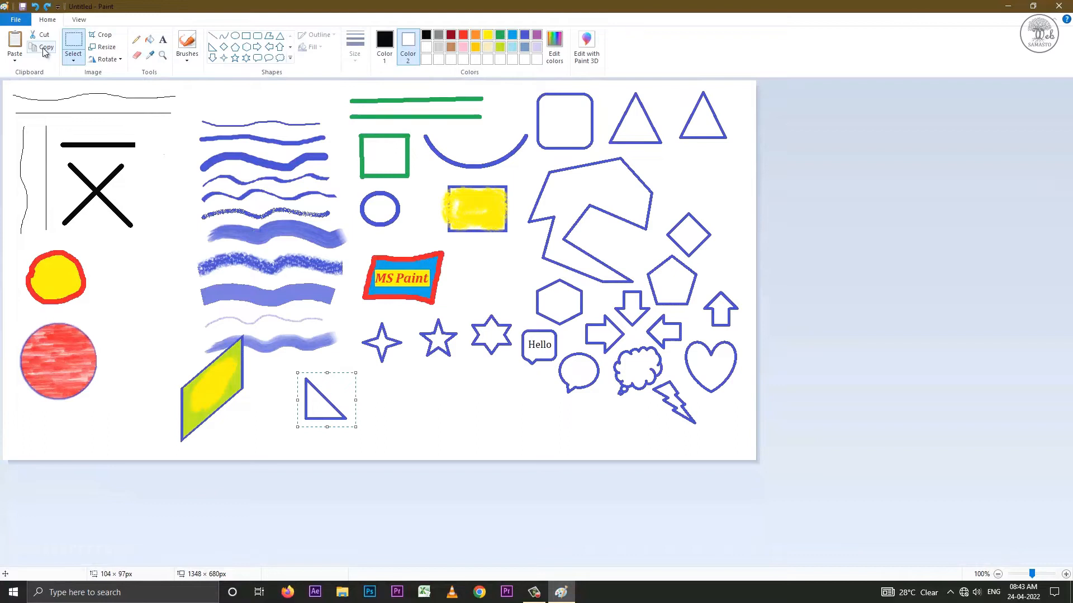
key("ctrl+v")
left_click_drag(37, 105, 414, 400)
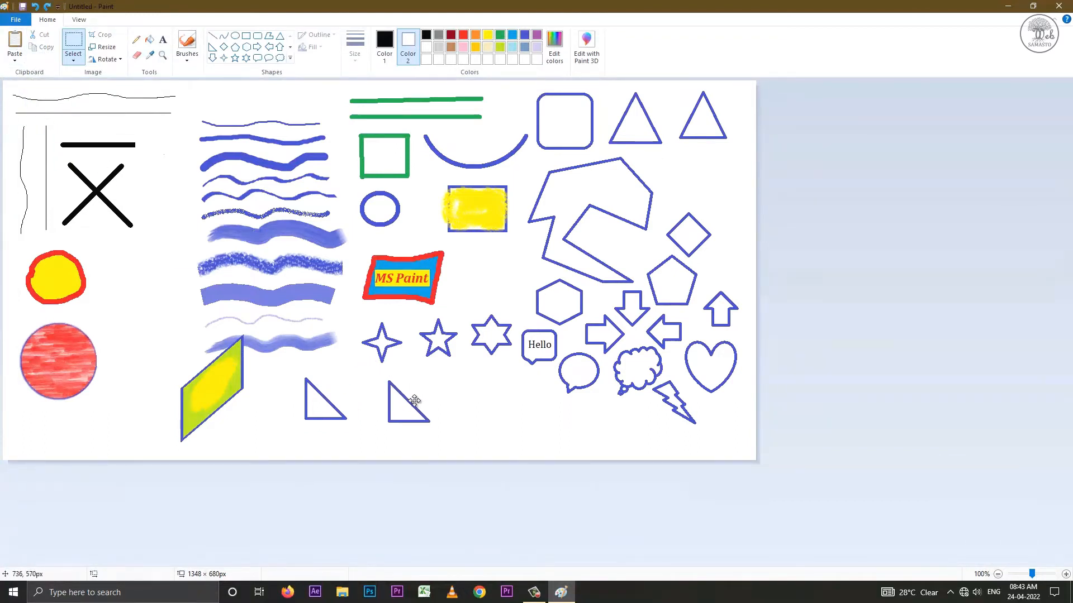
left_click(473, 407)
Step: Select the copied triangle, turn off transparent selection, and flip the triangle horizontally
left_click_drag(435, 427, 436, 428)
left_click(73, 59)
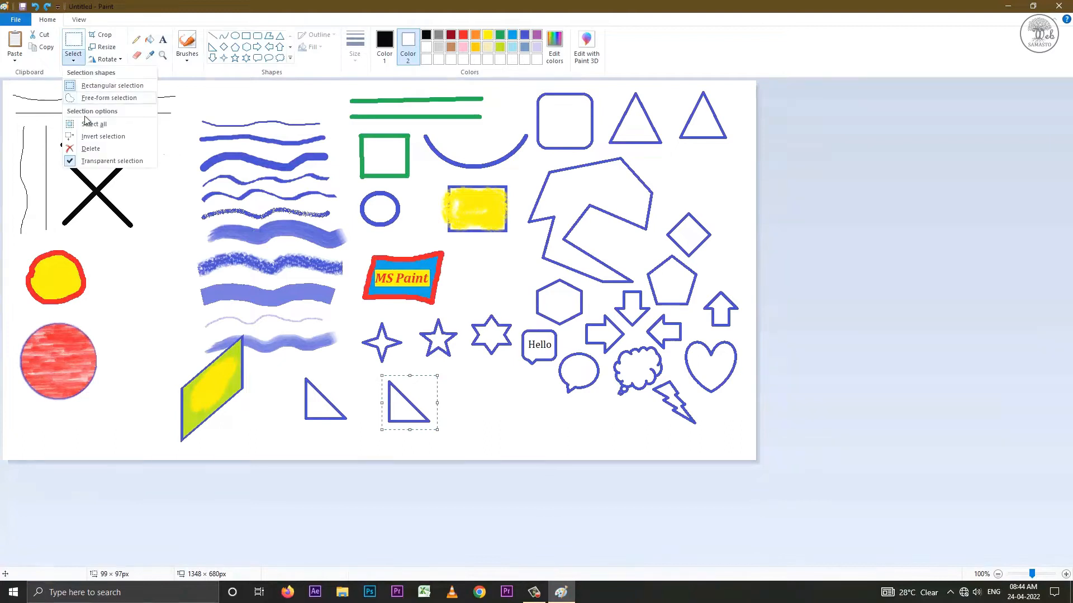
left_click(99, 160)
left_click(106, 59)
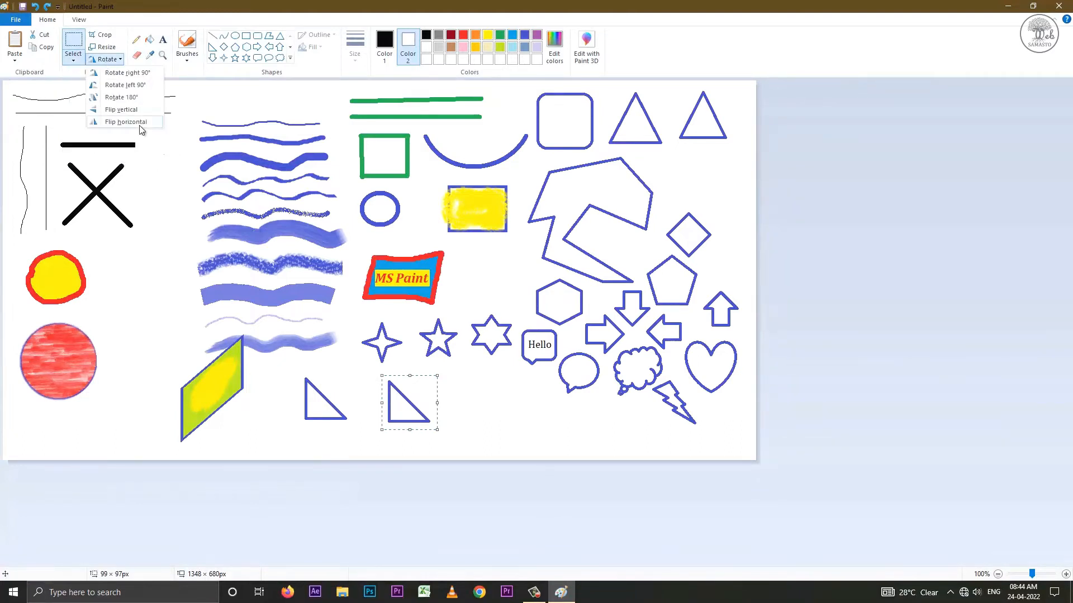
left_click(139, 122)
Step: Flip the copied triangle vertically and rotate it 180°
left_click(107, 59)
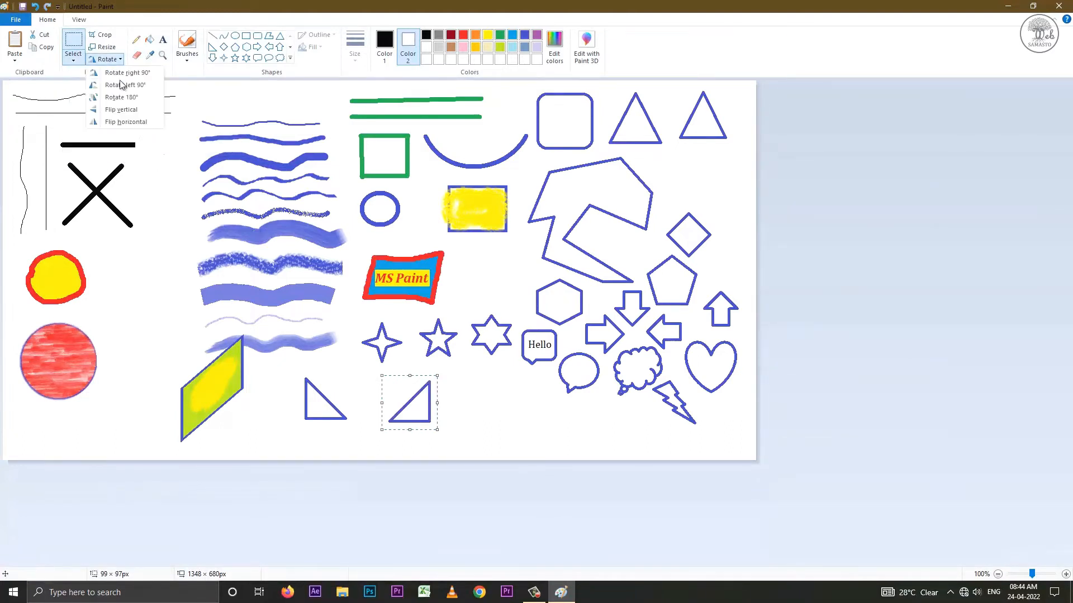
left_click(121, 110)
left_click(106, 59)
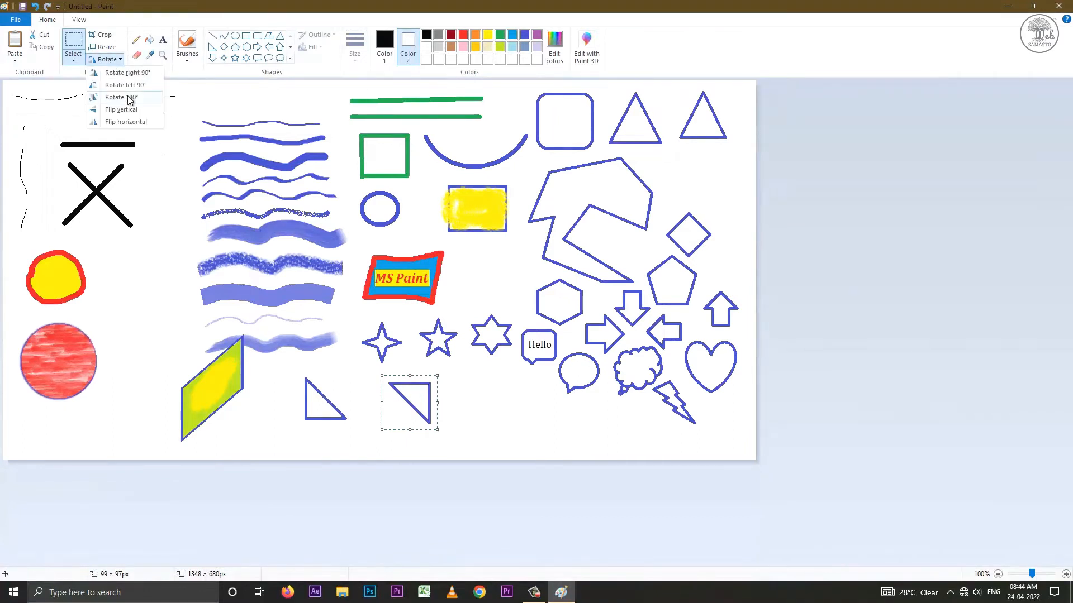
left_click(128, 96)
Step: Rotate the copied triangle left 90° and back right 90°
left_click(107, 59)
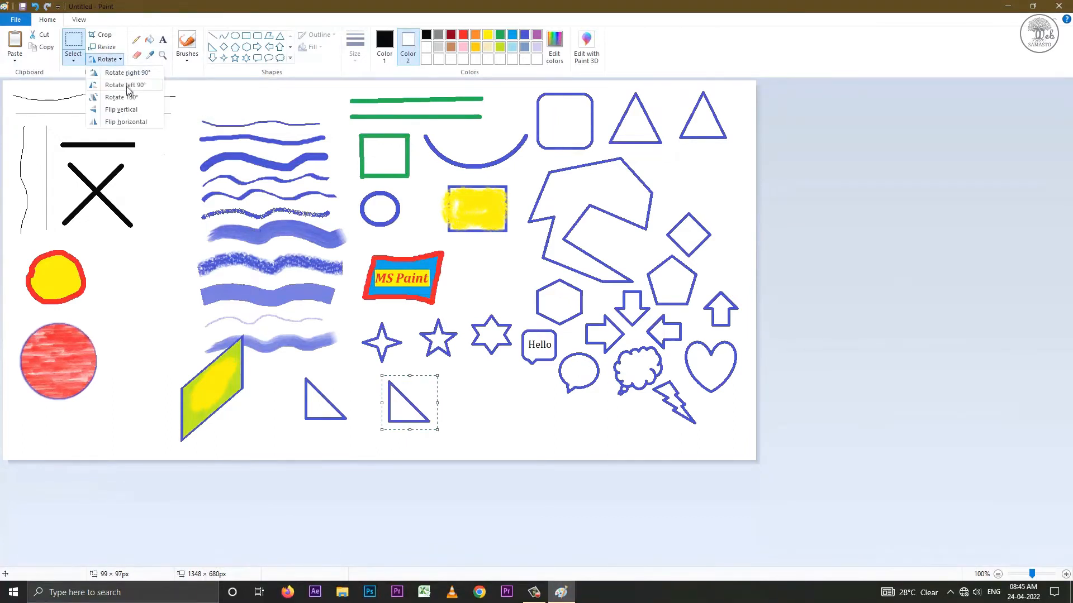
left_click(126, 85)
left_click(111, 65)
left_click(121, 73)
Step: Flip the copied triangle horizontally and move it closer to the original so the two triangles mirror each other
left_click(112, 59)
left_click(130, 120)
left_click_drag(416, 408, 387, 405)
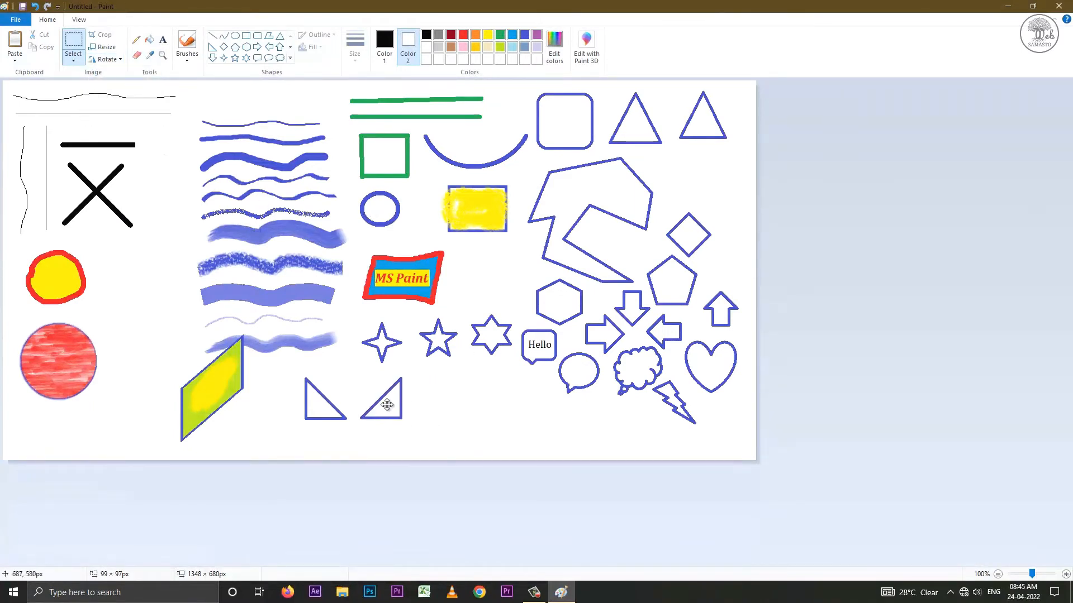
left_click(484, 414)
Step: With transparent selection turned on, cut the yellow-filled rectangle and paste it beside the red-outlined yellow circle
left_click(73, 59)
left_click(106, 162)
left_click(80, 64)
left_click(98, 86)
left_click_drag(439, 178, 517, 239)
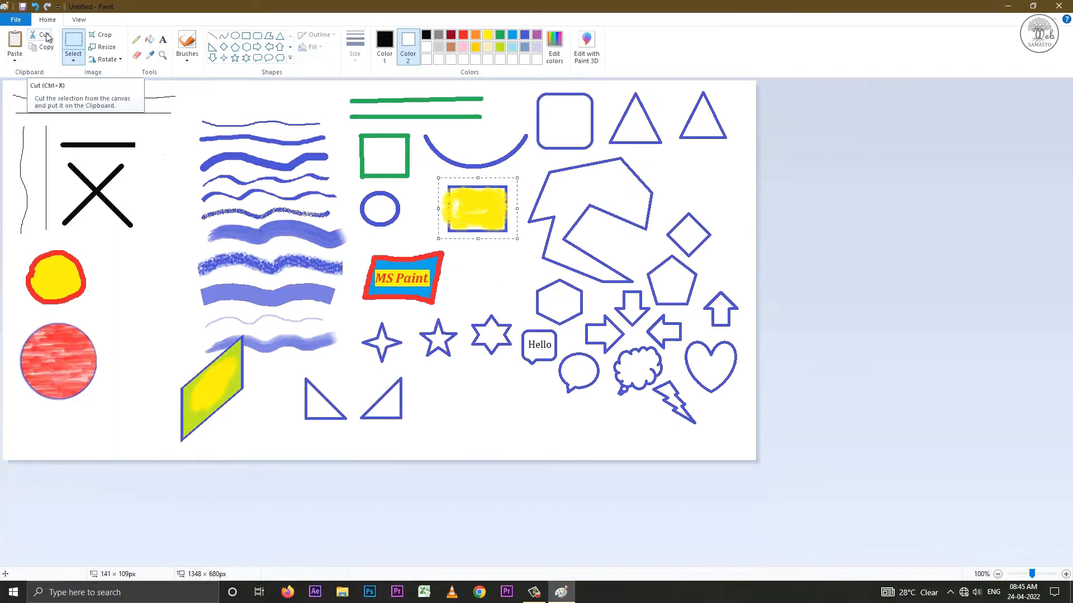
key("ctrl+x")
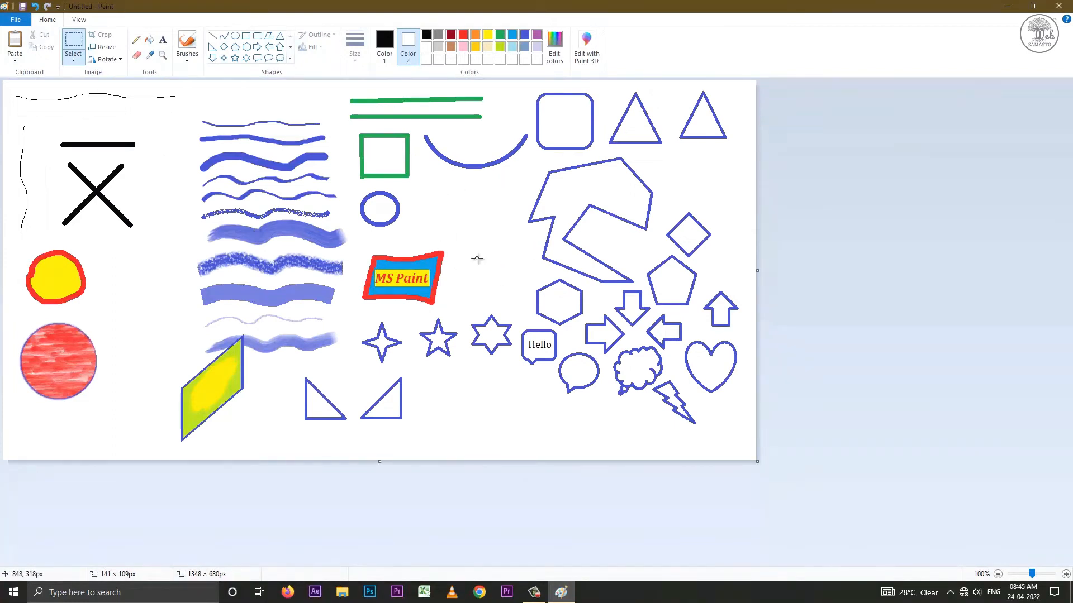
key("ctrl+v")
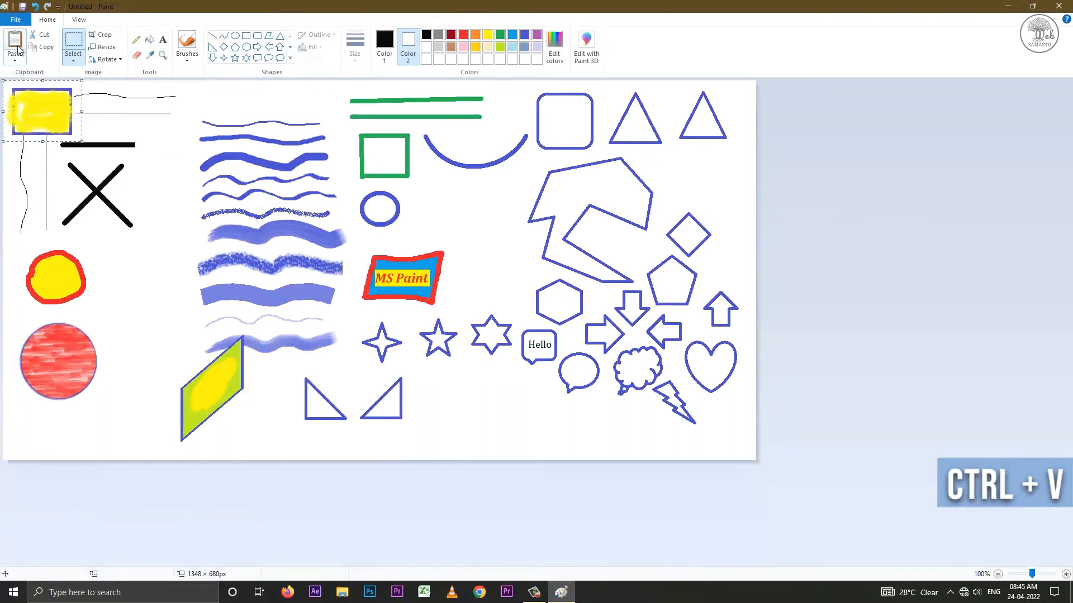
left_click_drag(46, 116, 144, 311)
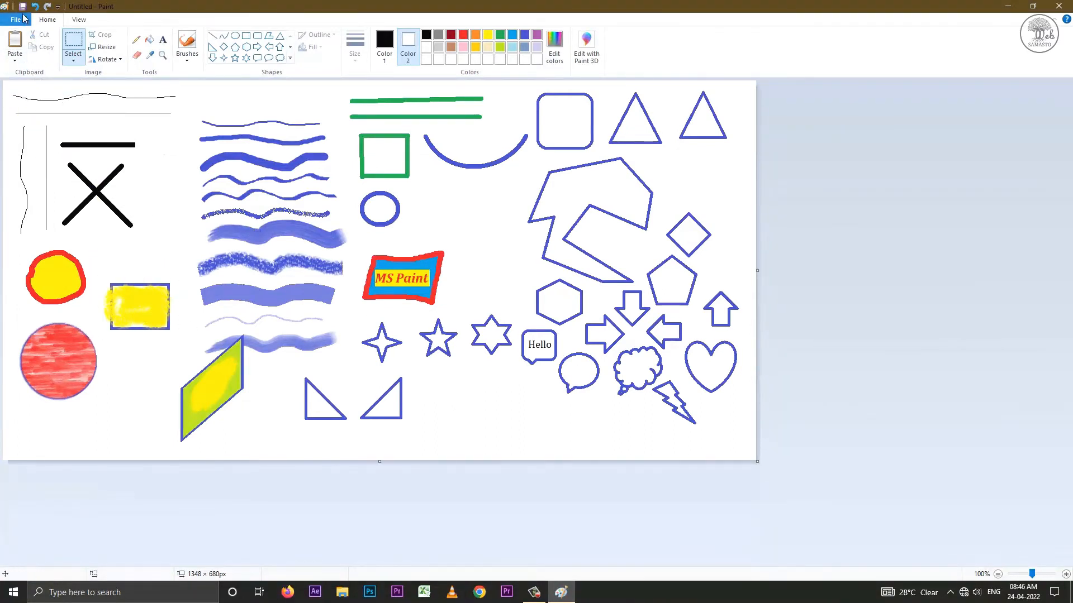
Step: Save the drawing in the Pictures folder as a JPEG named Basic Tools
key("ctrl+s")
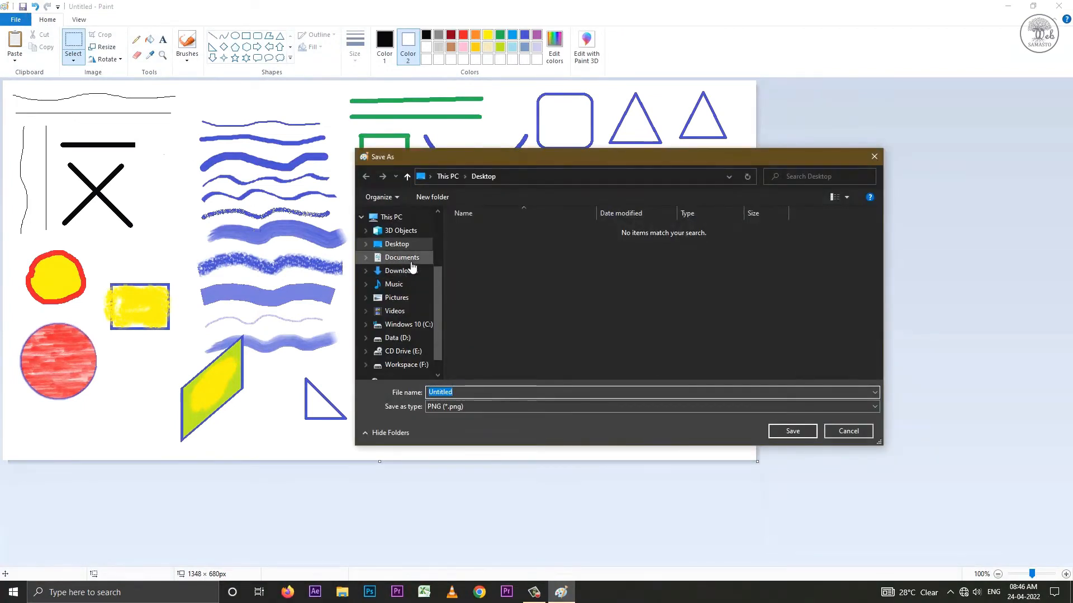
left_click(398, 298)
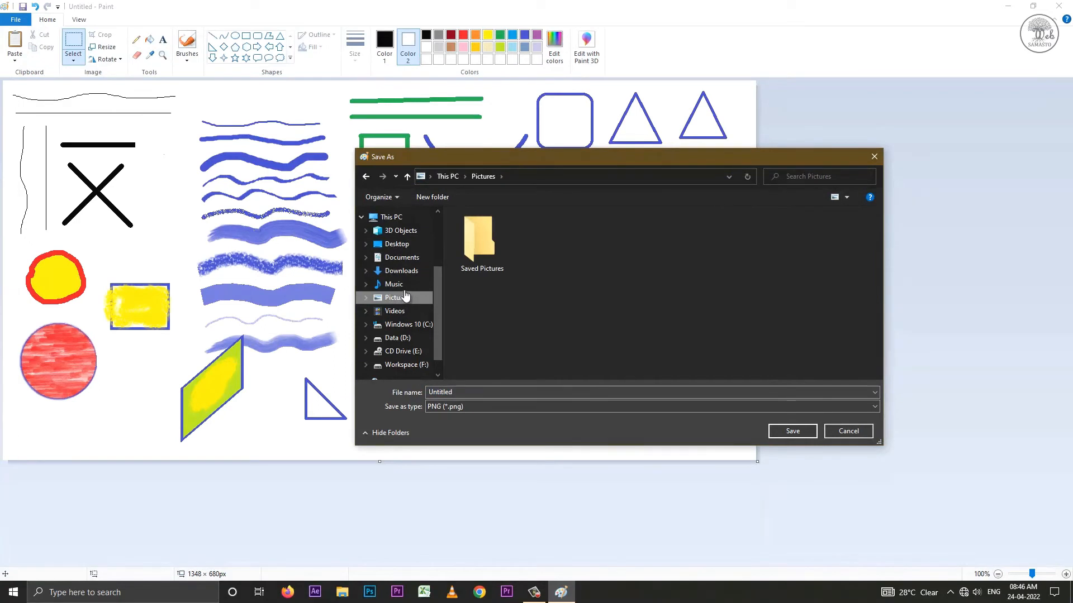
double_click(467, 391)
type("Basic Tools")
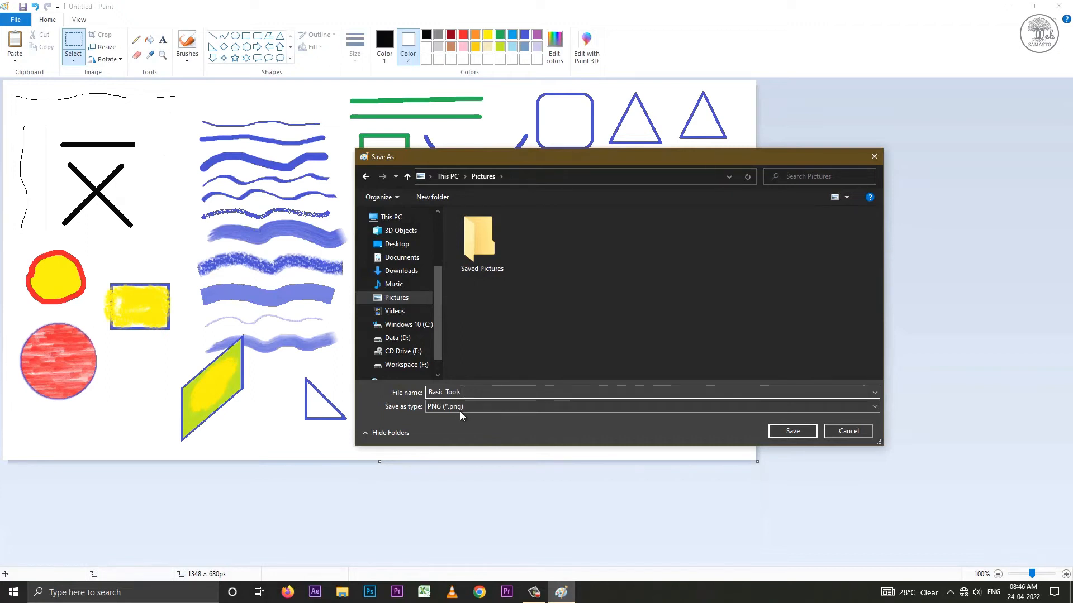
left_click(458, 410)
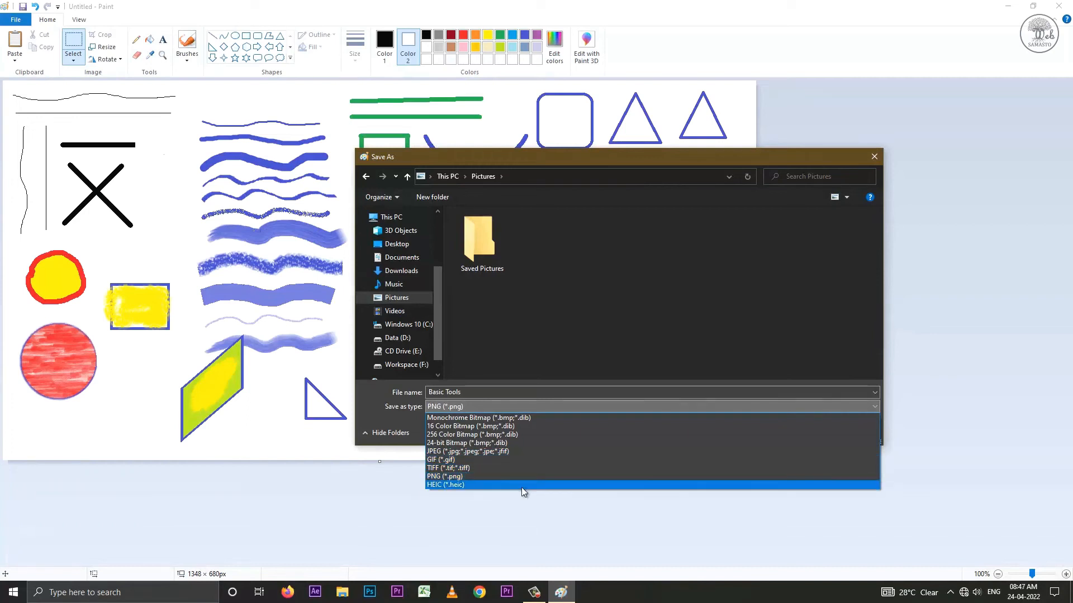
left_click(530, 452)
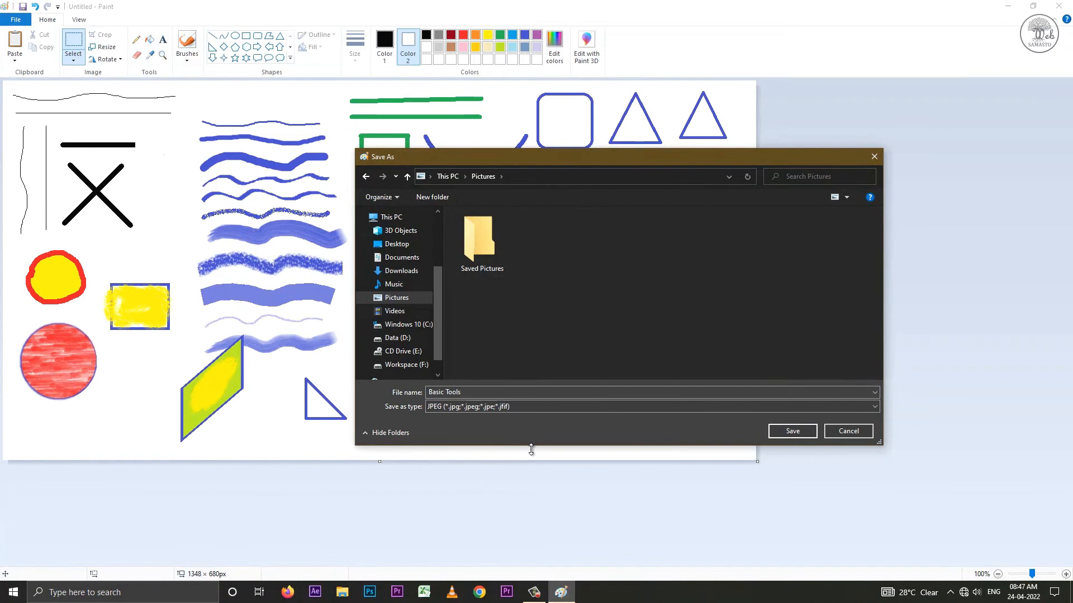
left_click(810, 435)
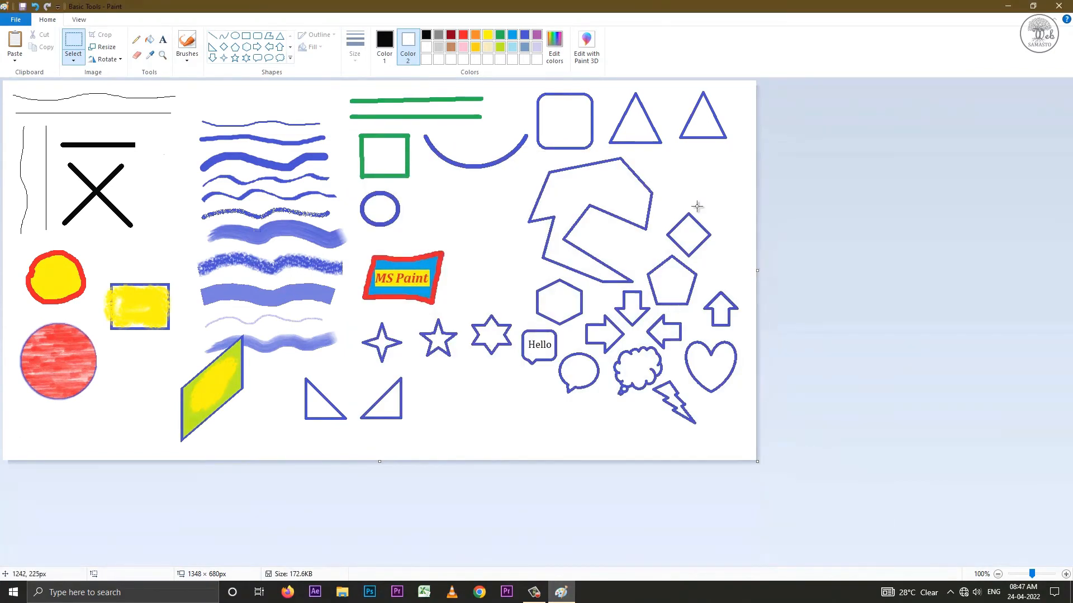
Step: Close and restart Paint, and open the Basic Tools picture from the Pictures folder
left_click(1058, 5)
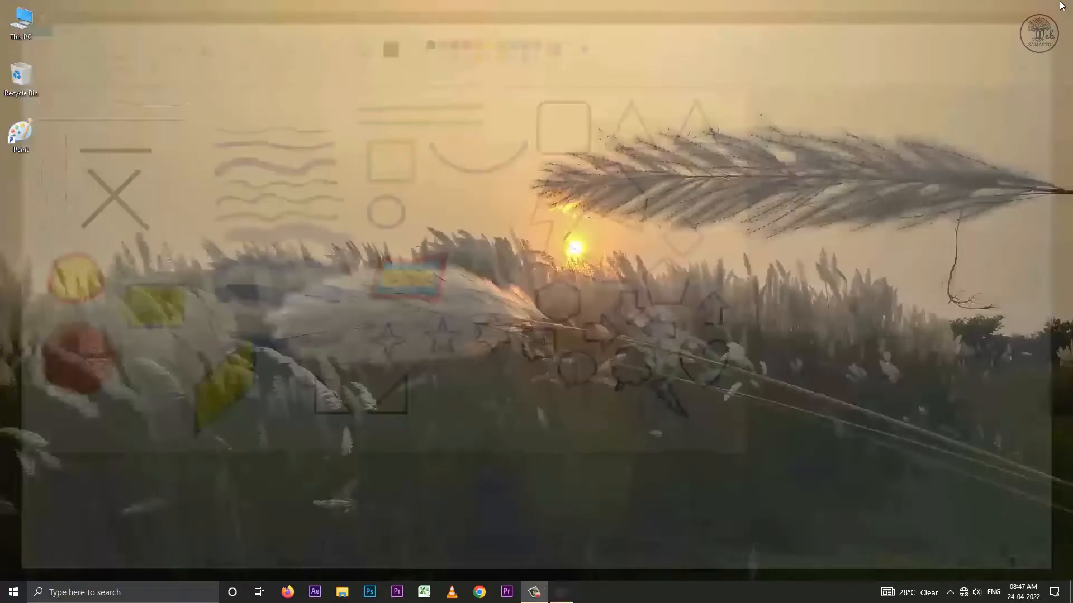
double_click(17, 133)
left_click(16, 19)
left_click(34, 64)
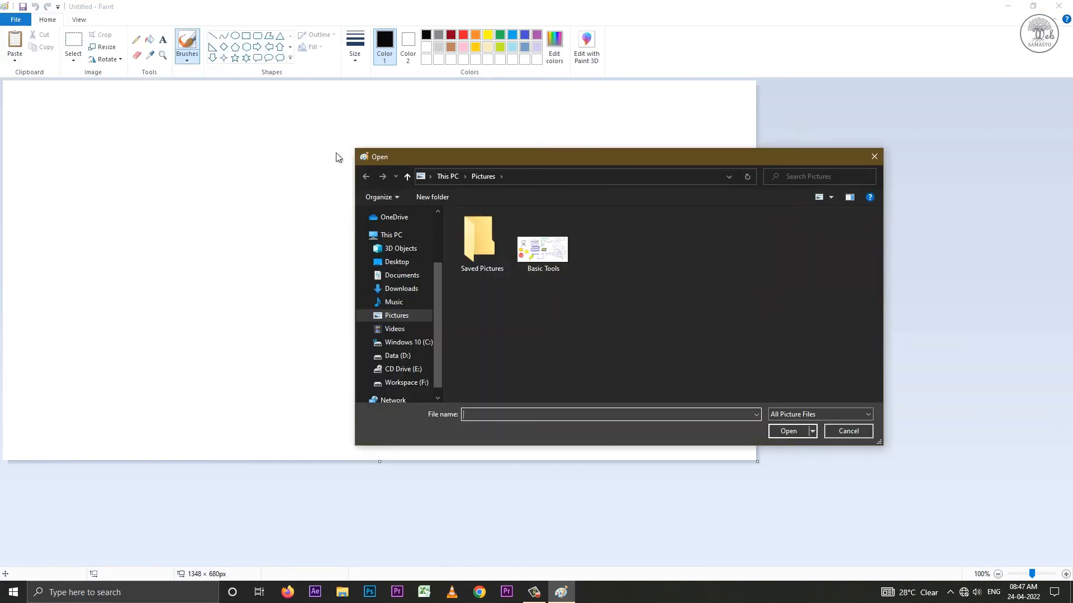
left_click(560, 262)
left_click(787, 431)
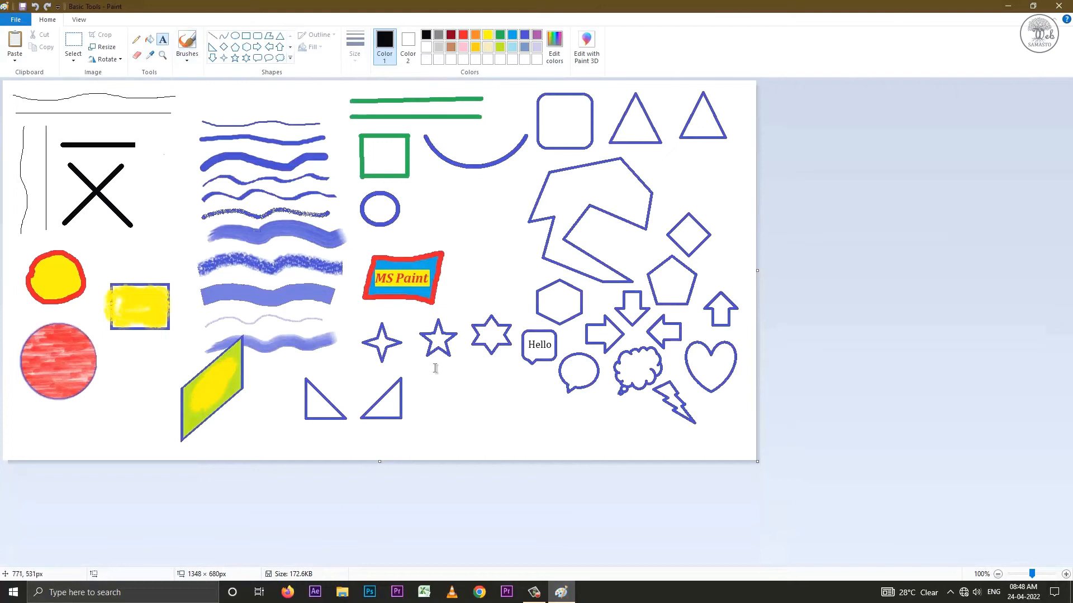
Step: Add the text "Windows" beside the mirrored triangle and set its font to Akrobat Black
left_click(434, 403)
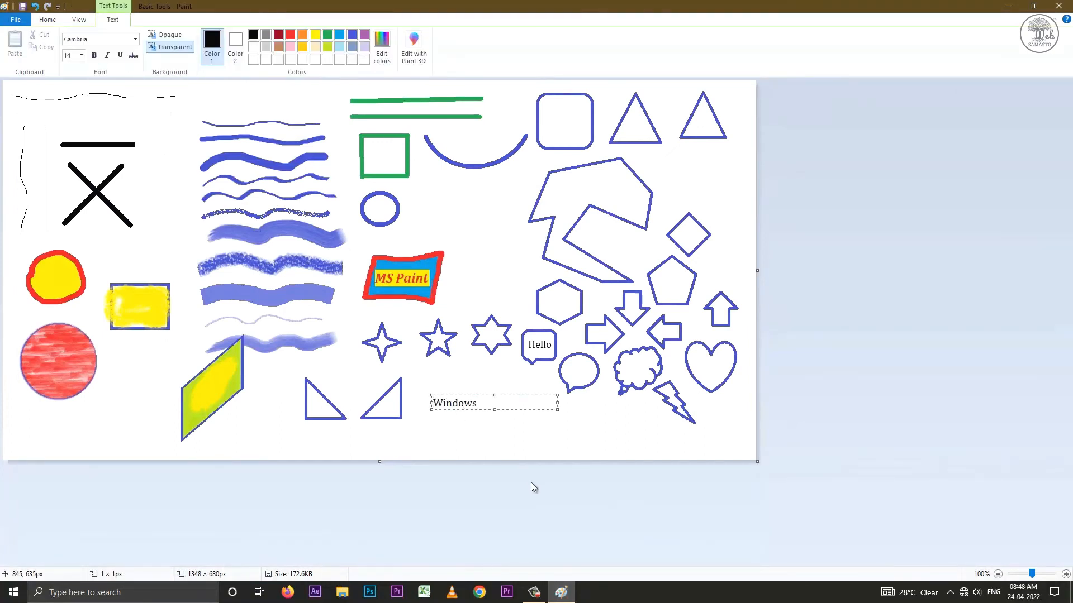
left_click(136, 39)
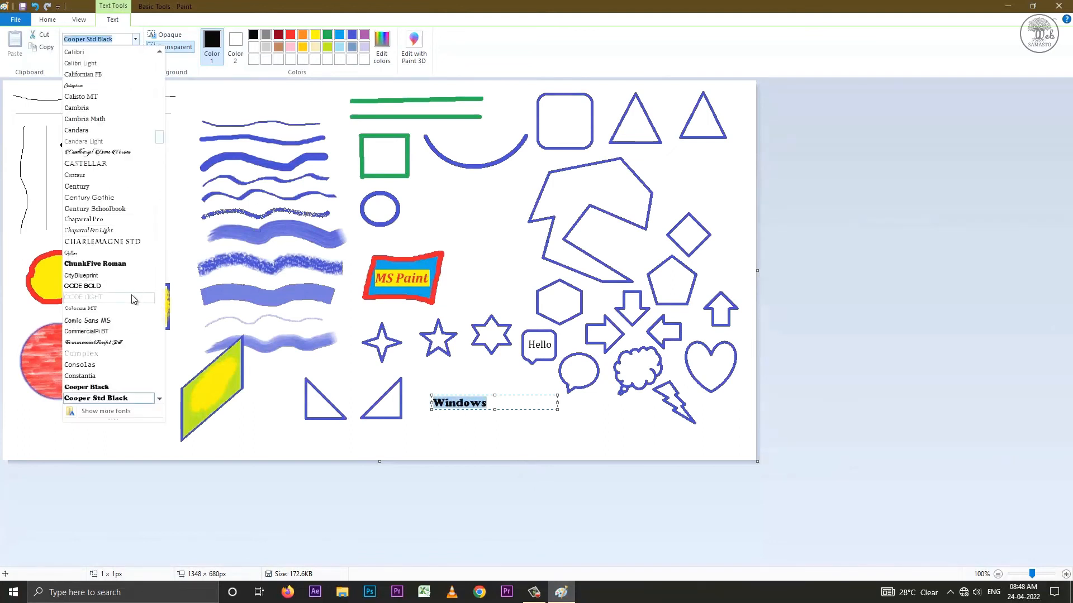
scroll(132, 299, "down", 14)
scroll(125, 304, "up", 19)
scroll(126, 303, "up", 15)
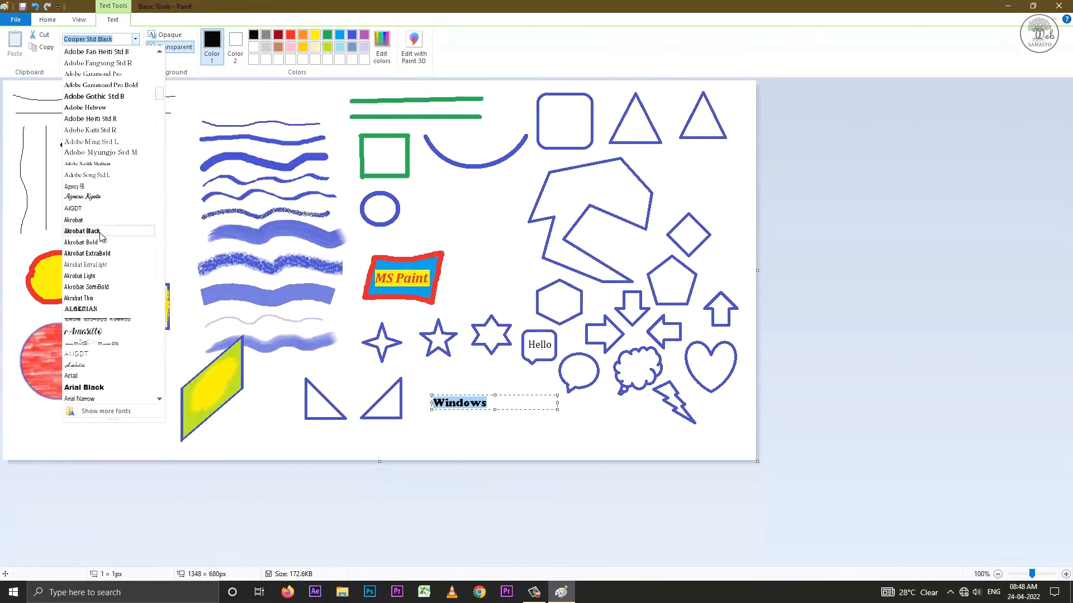
left_click(101, 231)
Step: Set the Windows text to size 24 and make its text box tall enough to fit
left_click(81, 55)
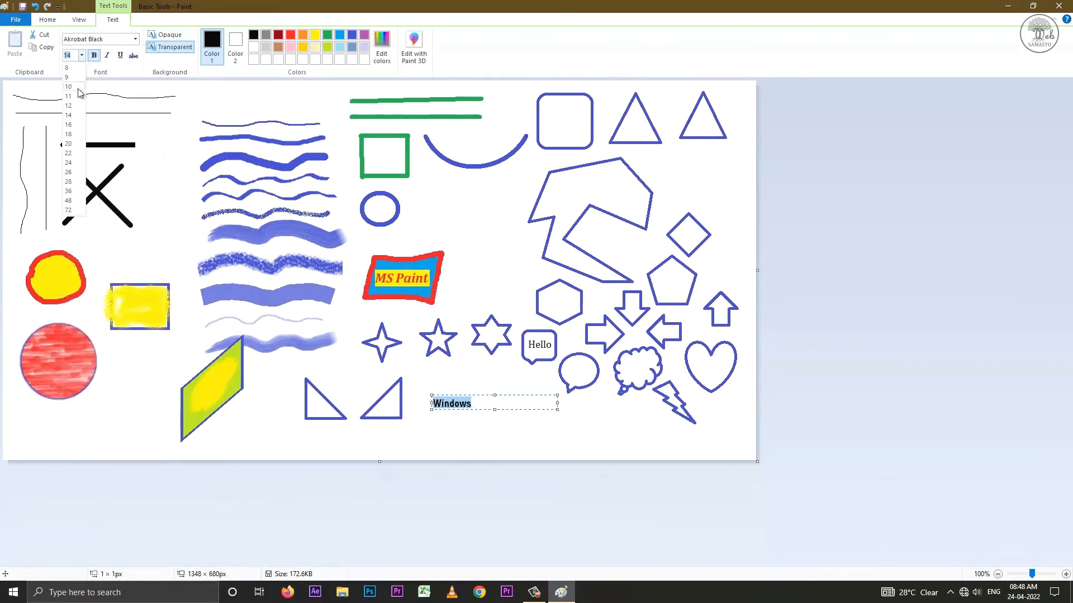
left_click(72, 162)
left_click_drag(495, 411, 495, 422)
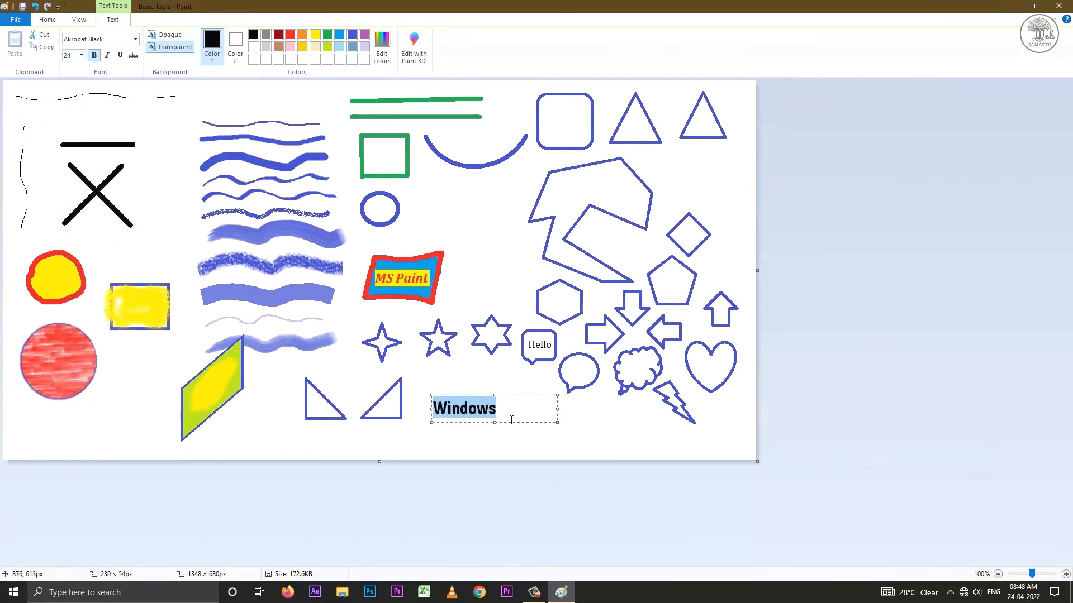
left_click(544, 417)
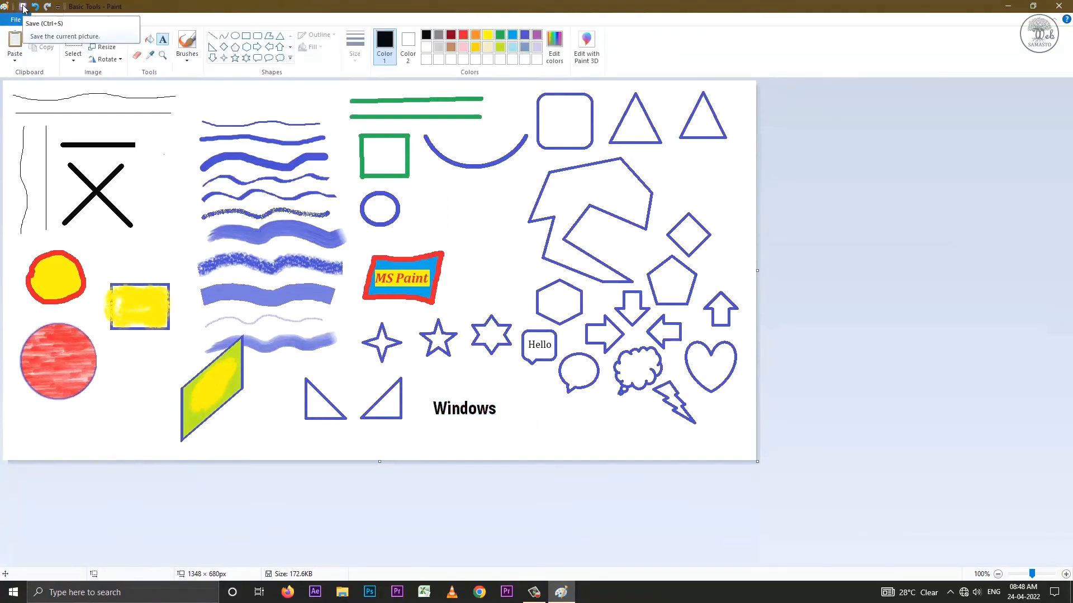
Step: Save the changes to the Basic Tools picture and close Paint
key("ctrl+s")
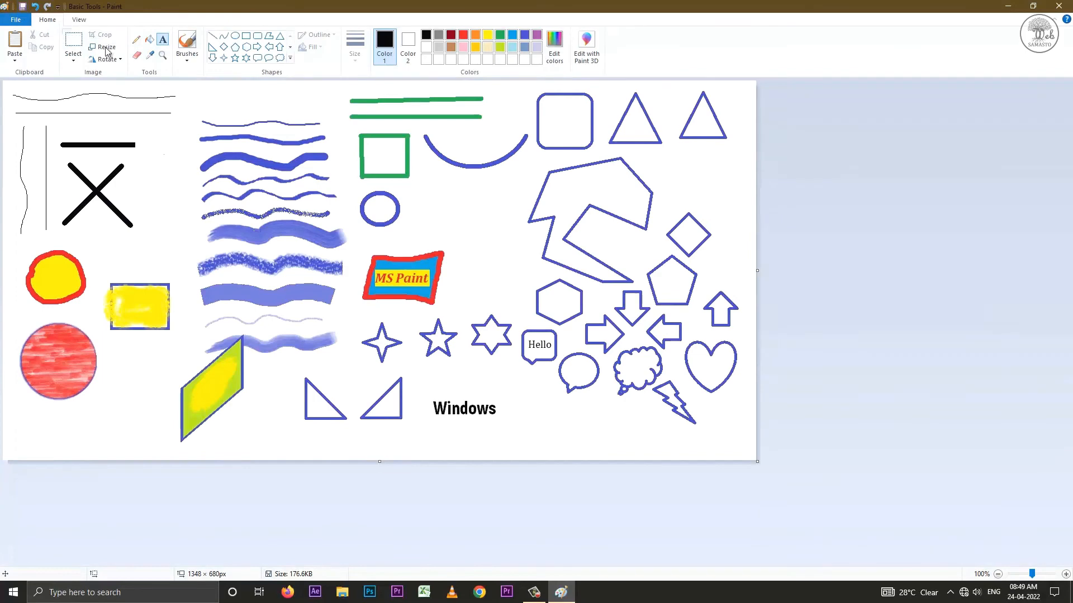
left_click(1057, 8)
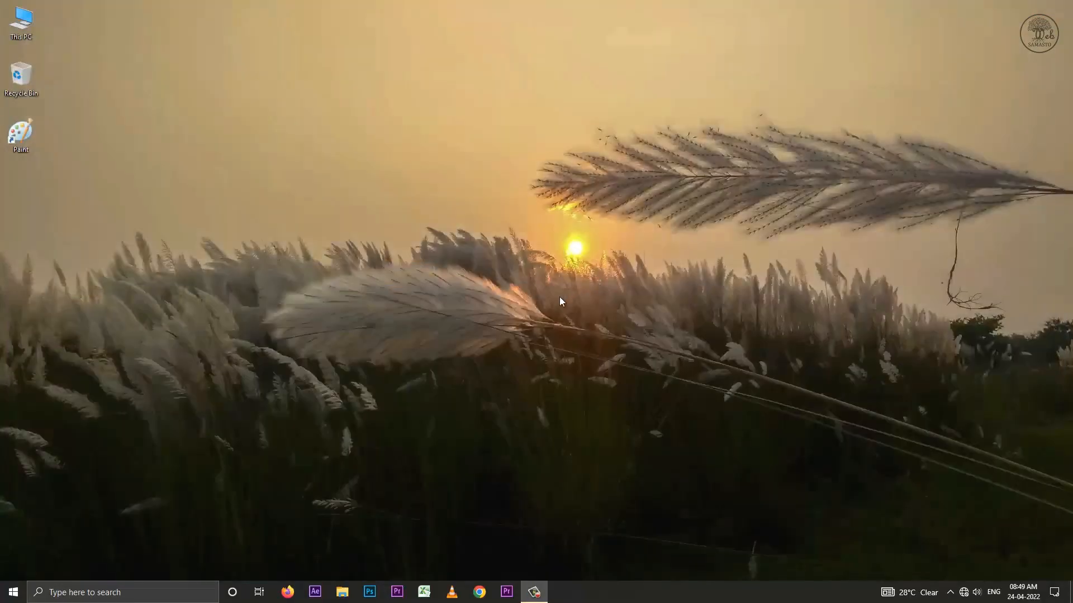